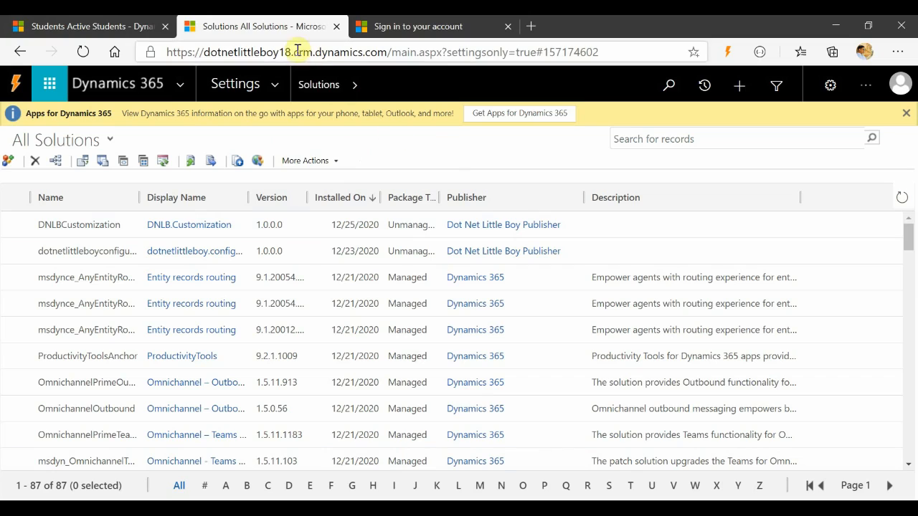
Open the Customizations area from the Settings navigation menu.
drag(291, 52, 180, 51)
click(404, 140)
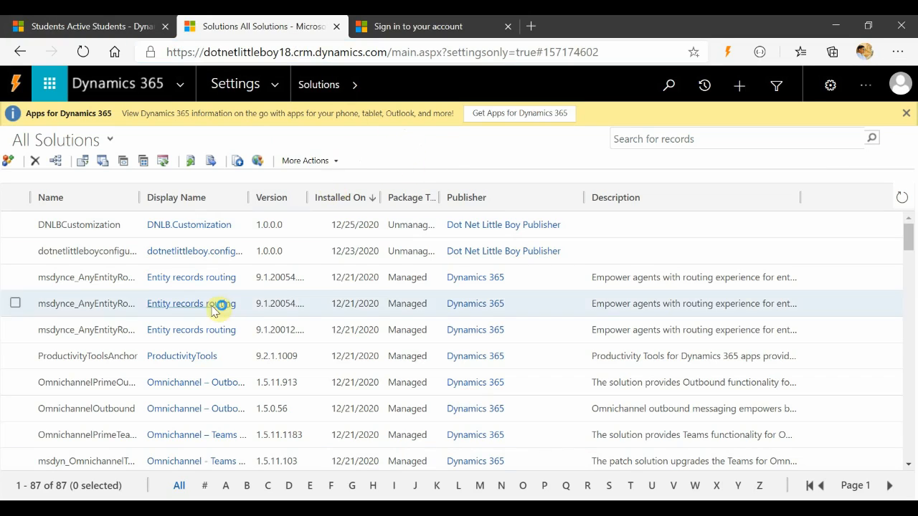
click(274, 84)
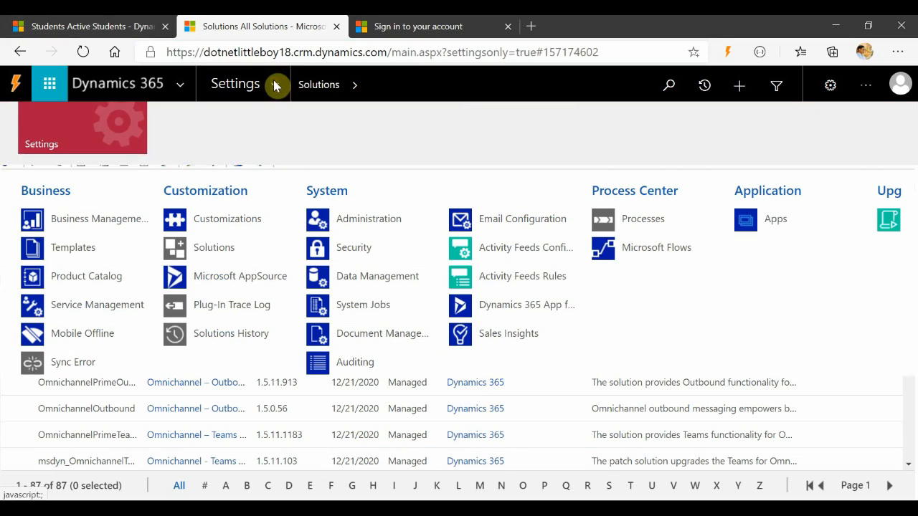
click(222, 257)
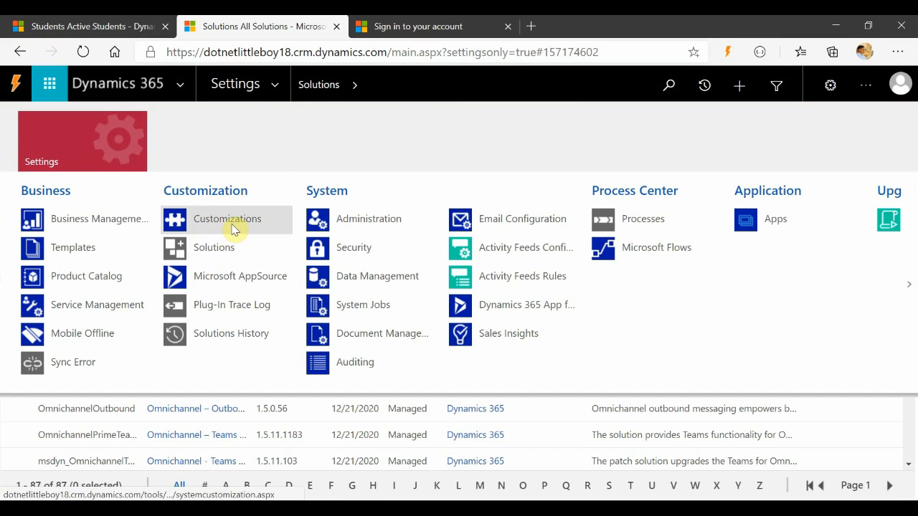
click(233, 228)
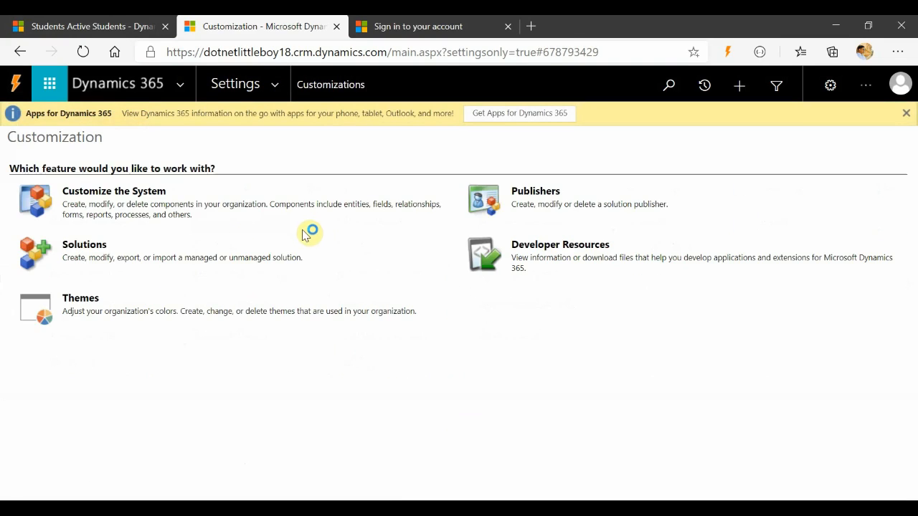
Open Customize the System and browse the Default Solution's component list.
click(106, 195)
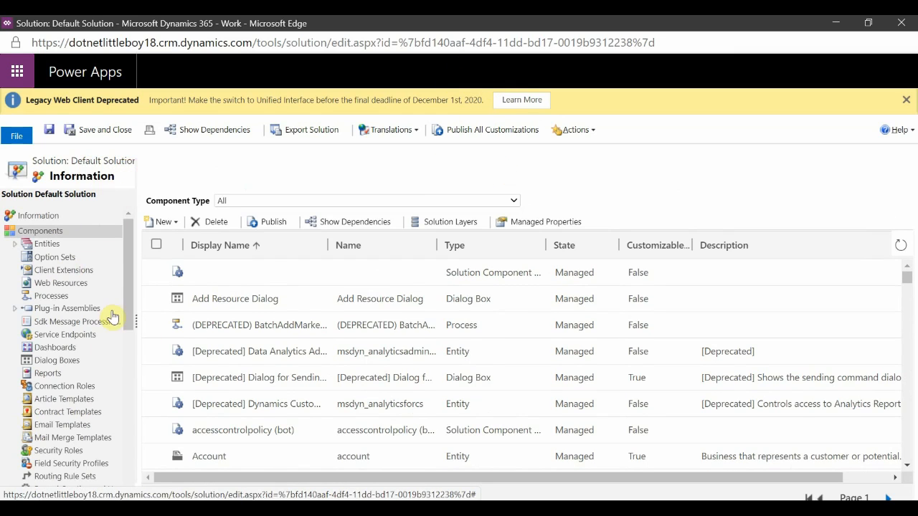
scroll(63, 349, down, 10)
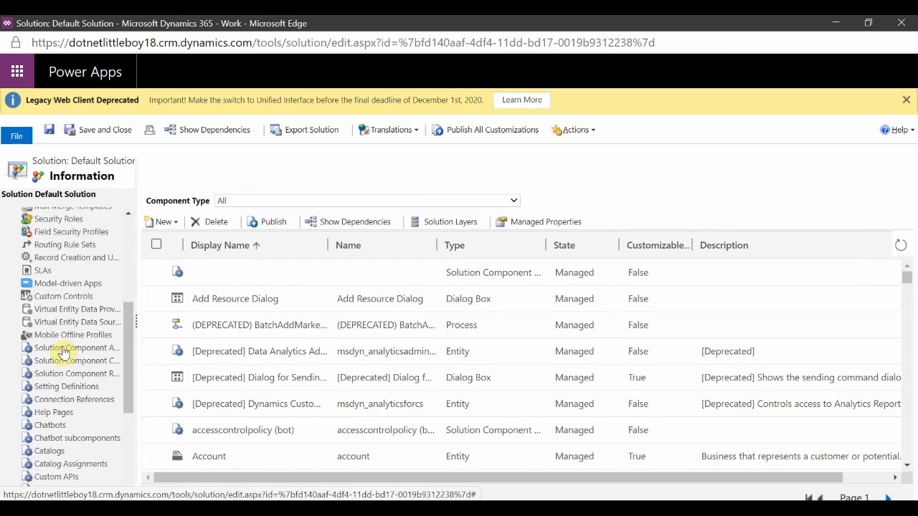
scroll(63, 351, up, 5)
scroll(63, 351, up, 5)
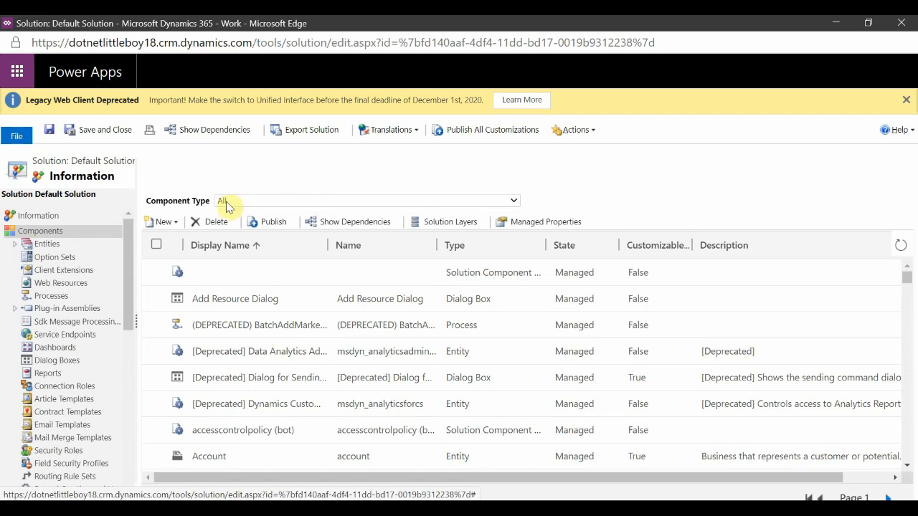
Try to export the Default Solution, continuing past the publish and system settings pages, and dismiss the dialog.
click(312, 138)
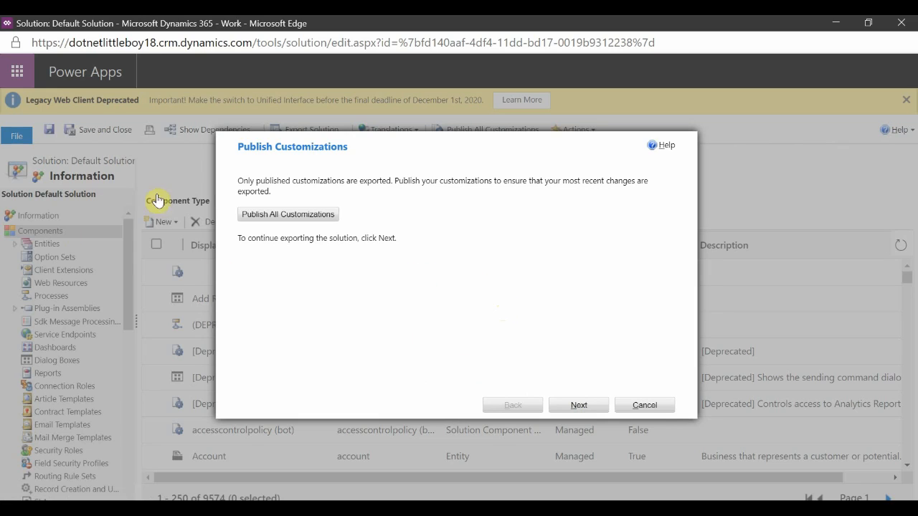
key(Return)
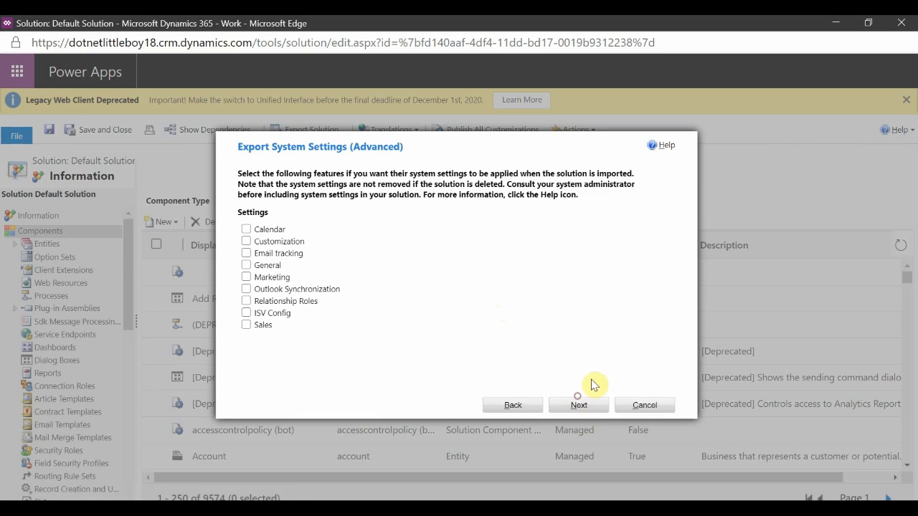
click(581, 406)
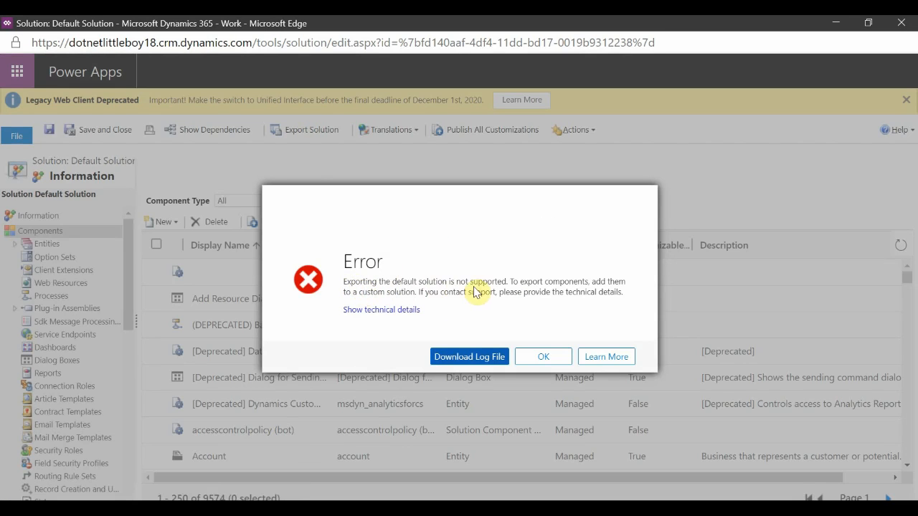
click(552, 359)
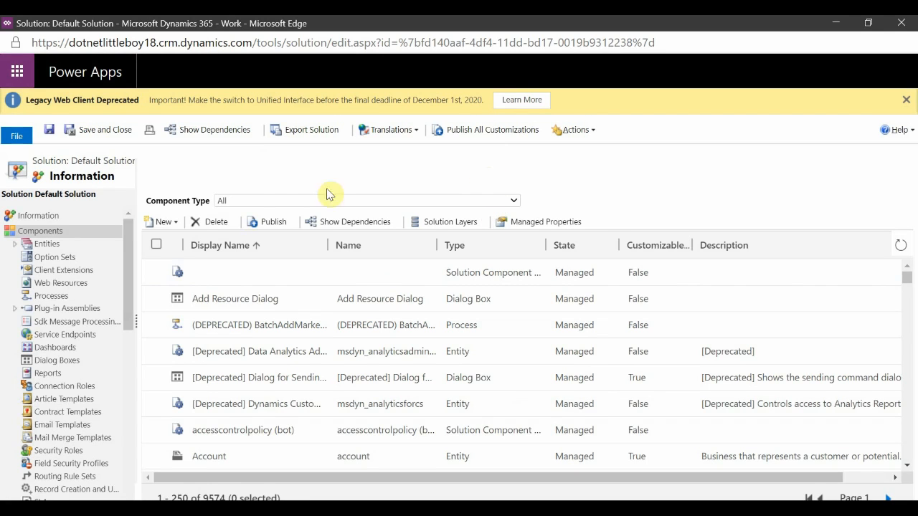
Switch to the Customization browser window and open the Solutions list.
click(478, 497)
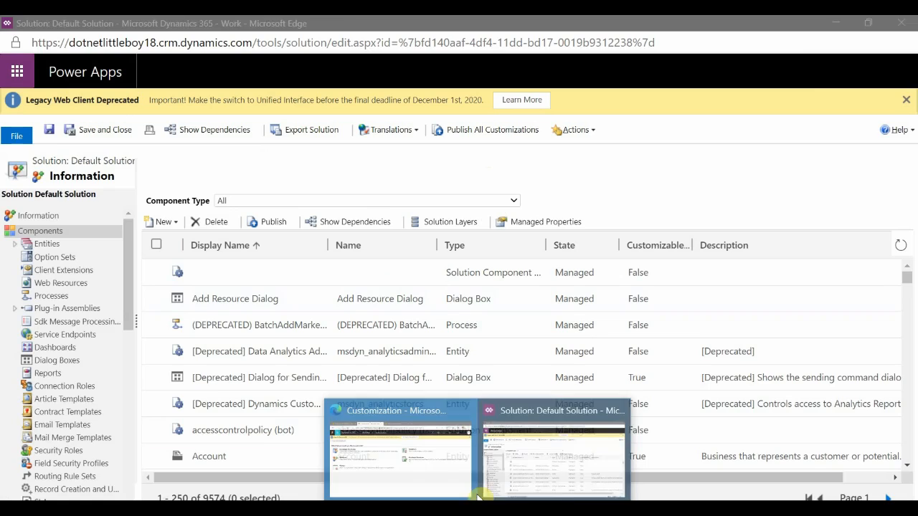
click(397, 453)
click(79, 250)
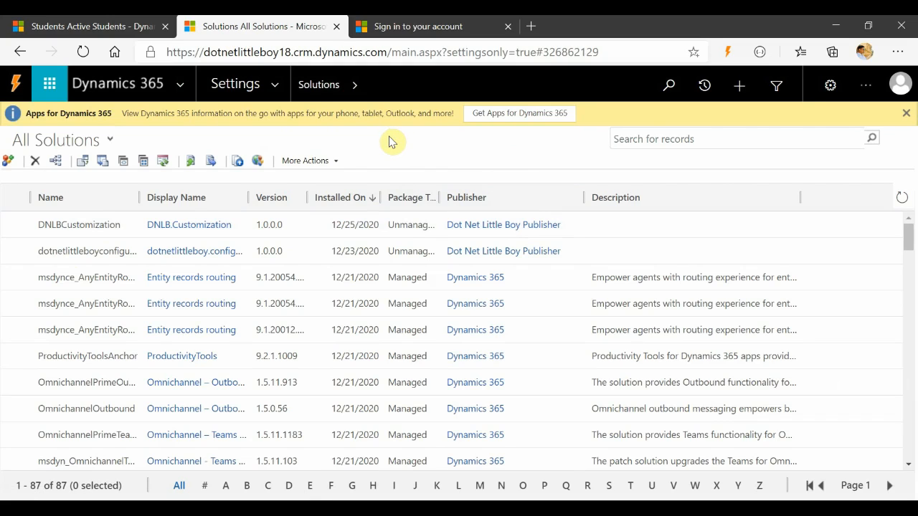
Scroll through the All Solutions list to examine the installed managed and unmanaged solutions.
scroll(335, 345, down, 2)
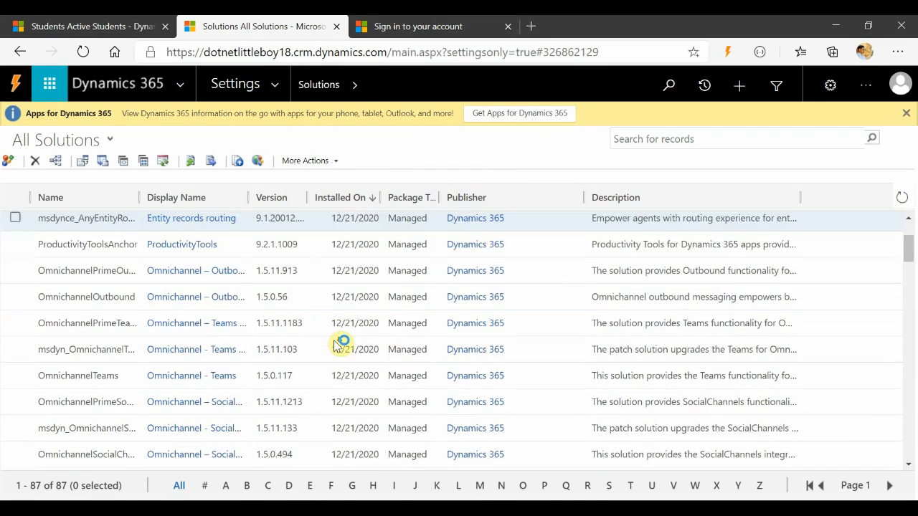
scroll(336, 345, down, 9)
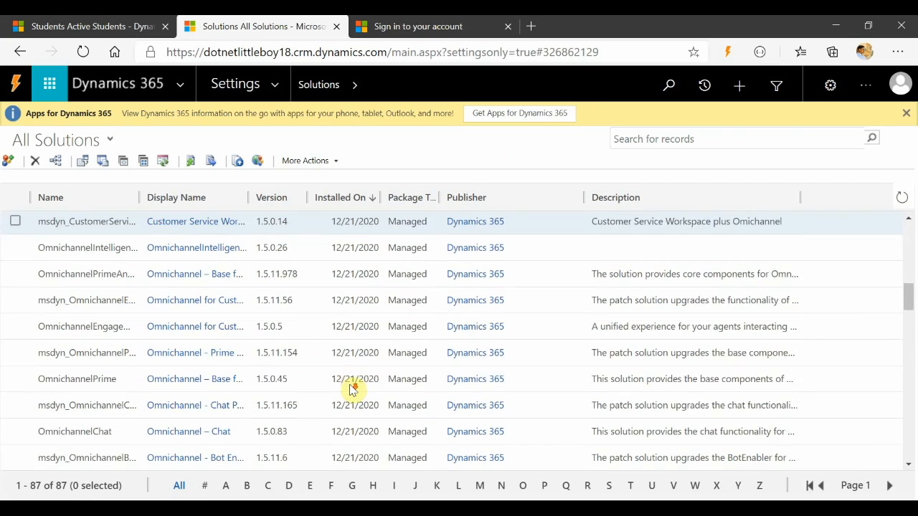
scroll(351, 387, up, 10)
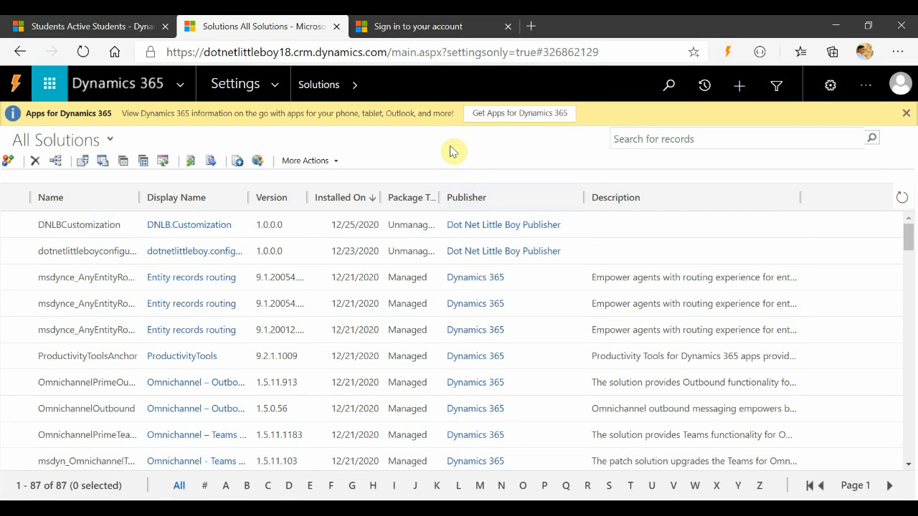
scroll(330, 367, down, 2)
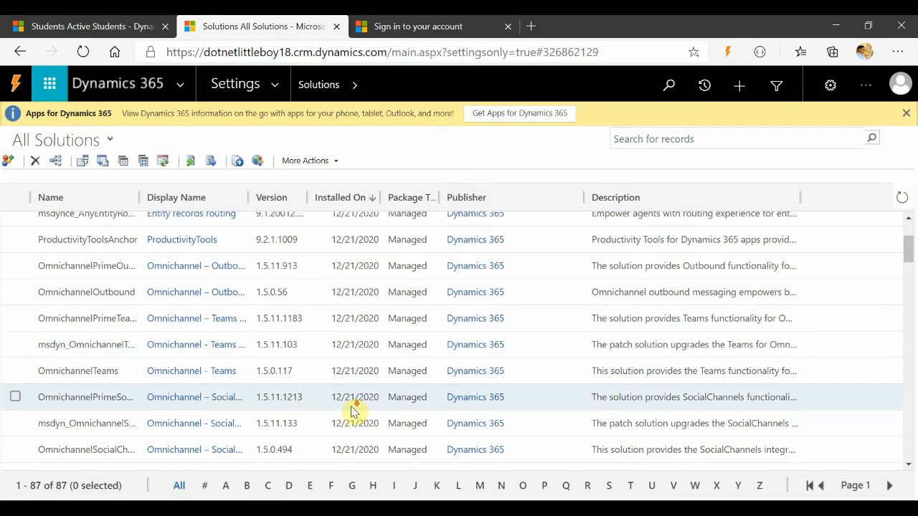
scroll(353, 411, down, 3)
scroll(287, 404, down, 2)
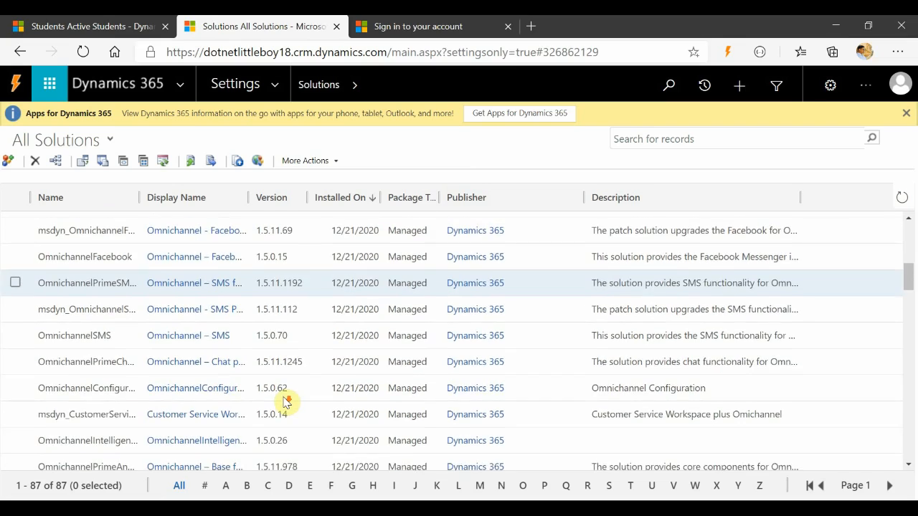
scroll(290, 403, up, 5)
scroll(337, 408, down, 5)
scroll(358, 395, up, 6)
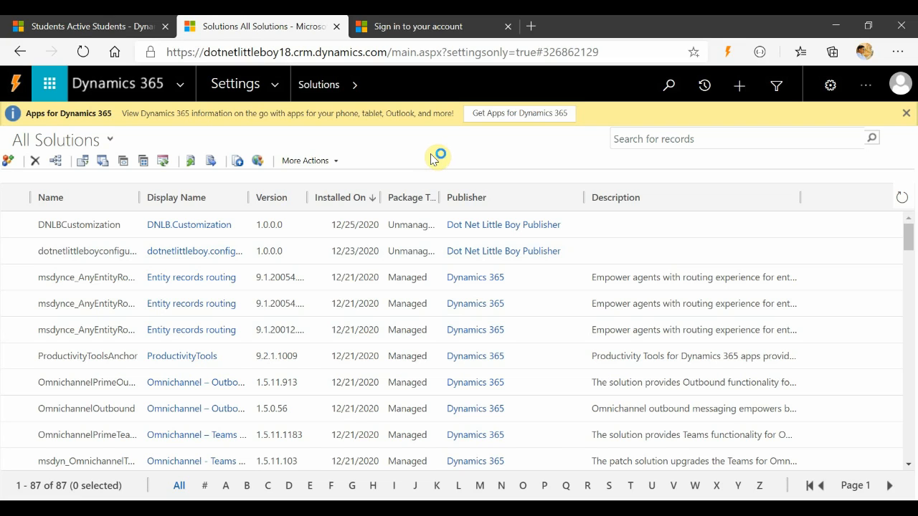
Switch to PowerPoint and go over the Default System Solution and Unmanaged Solutions points on the slide.
key(alt+Tab)
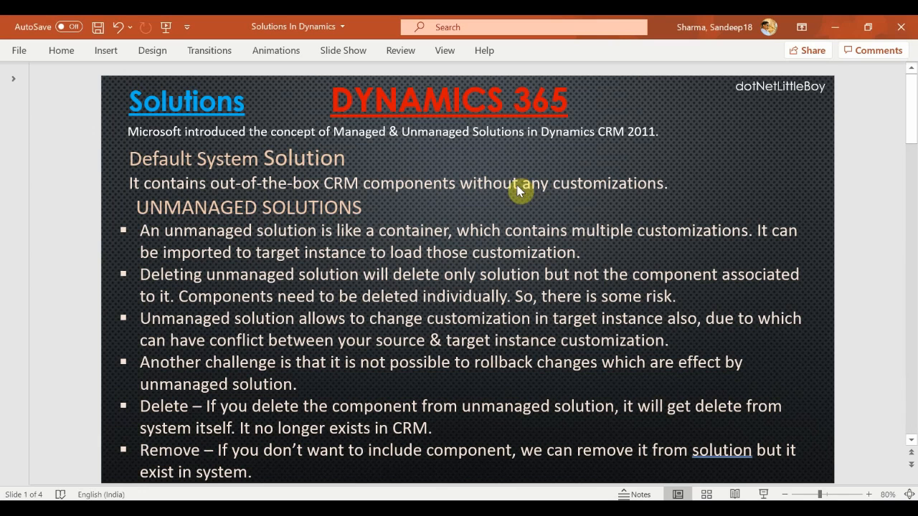
click(232, 210)
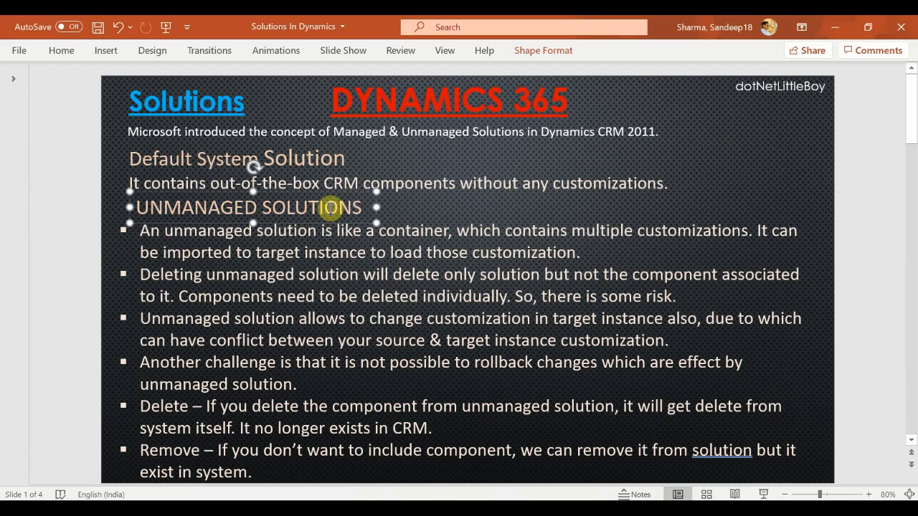
click(696, 114)
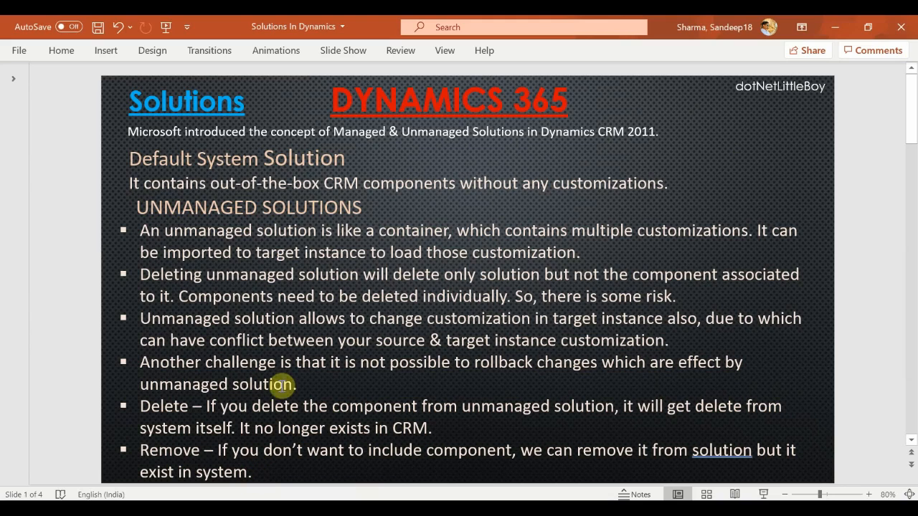
click(175, 231)
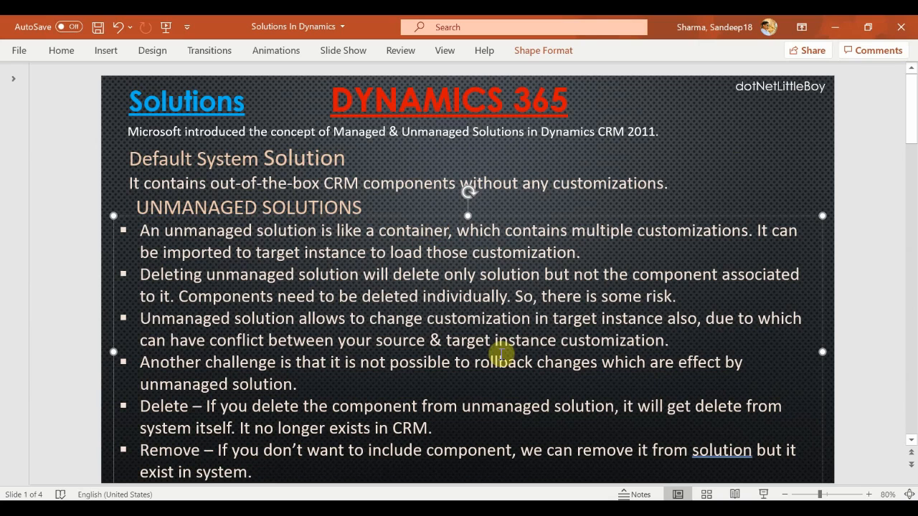
Return to the Default Solution window and scroll through its component types.
click(558, 466)
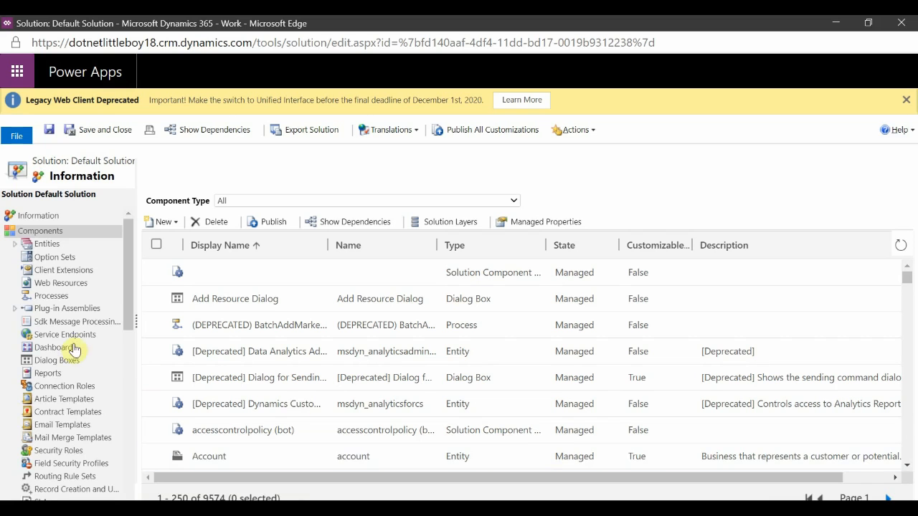
scroll(45, 327, down, 10)
scroll(51, 382, up, 3)
scroll(58, 393, up, 4)
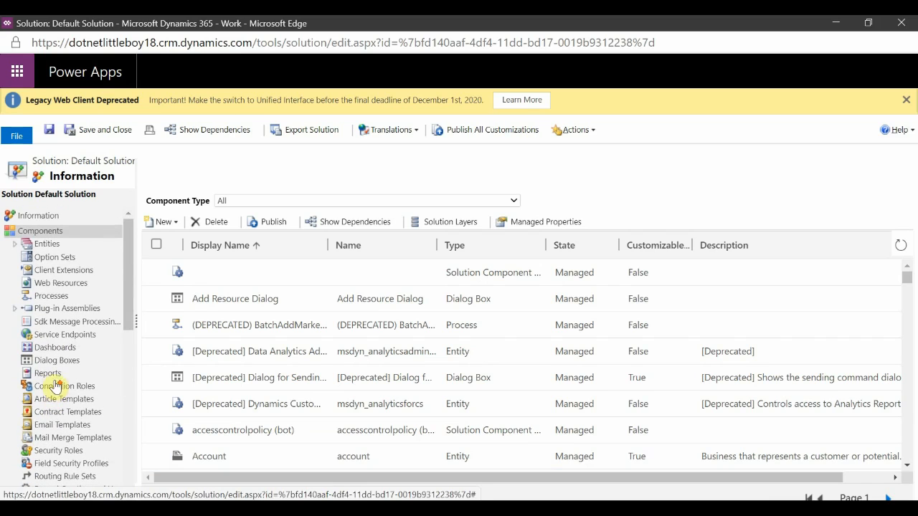
scroll(46, 370, down, 4)
scroll(46, 375, down, 4)
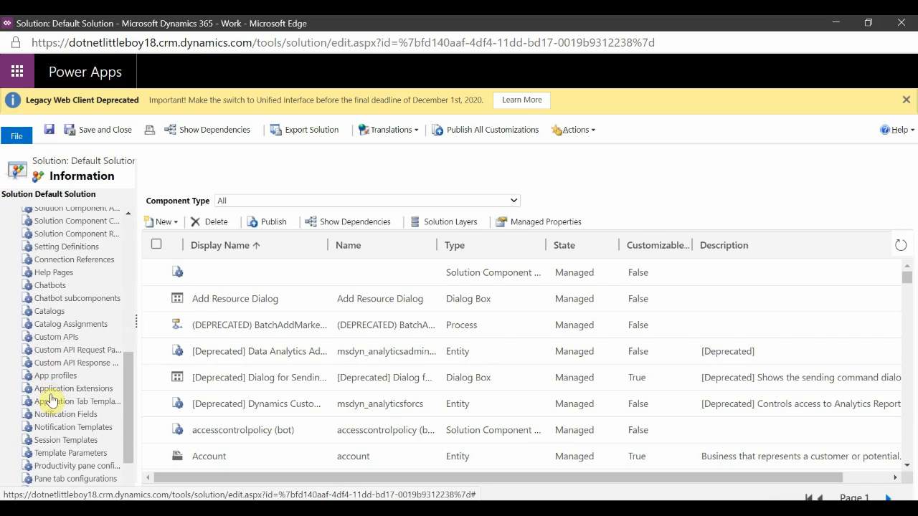
scroll(53, 403, up, 3)
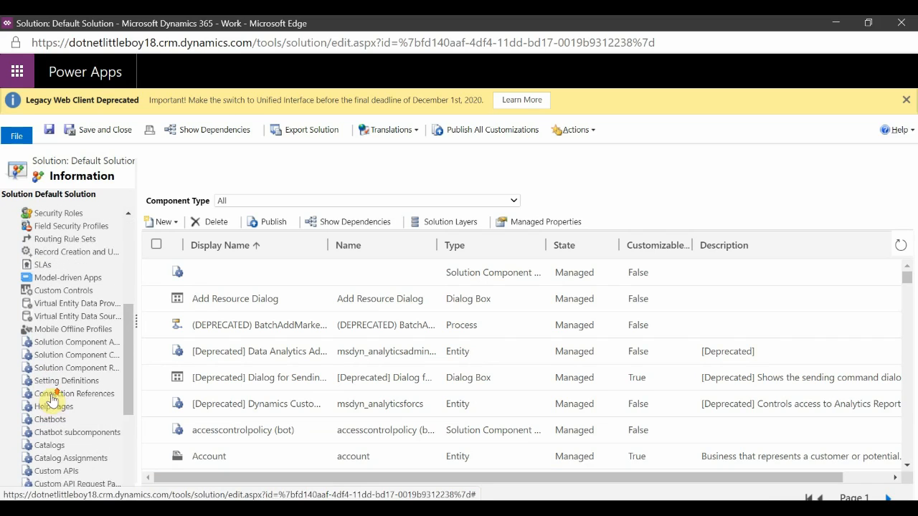
Minimize the Default Solution window and go over the unmanaged solution bullets on the slide.
click(835, 23)
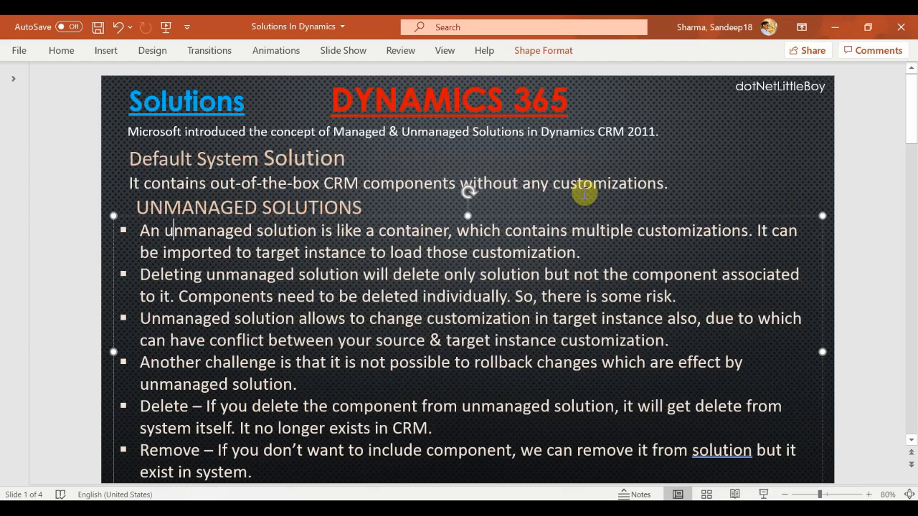
click(717, 158)
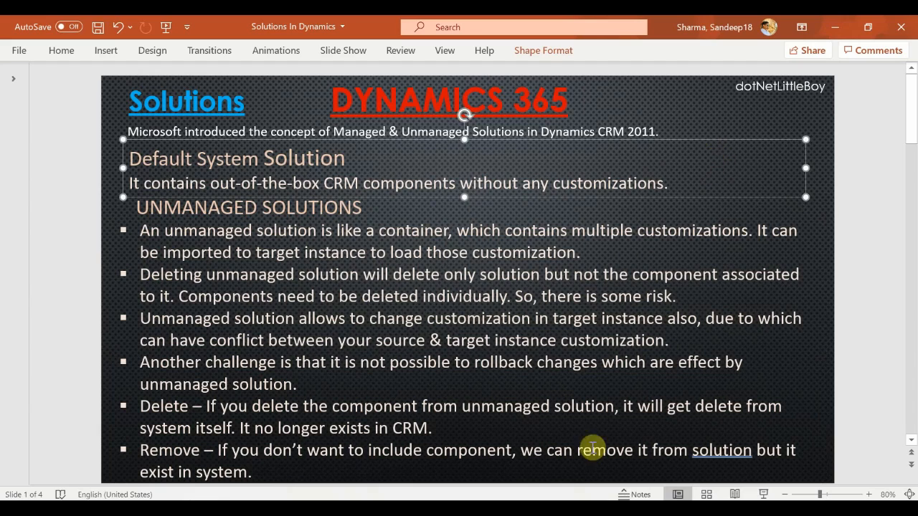
click(281, 232)
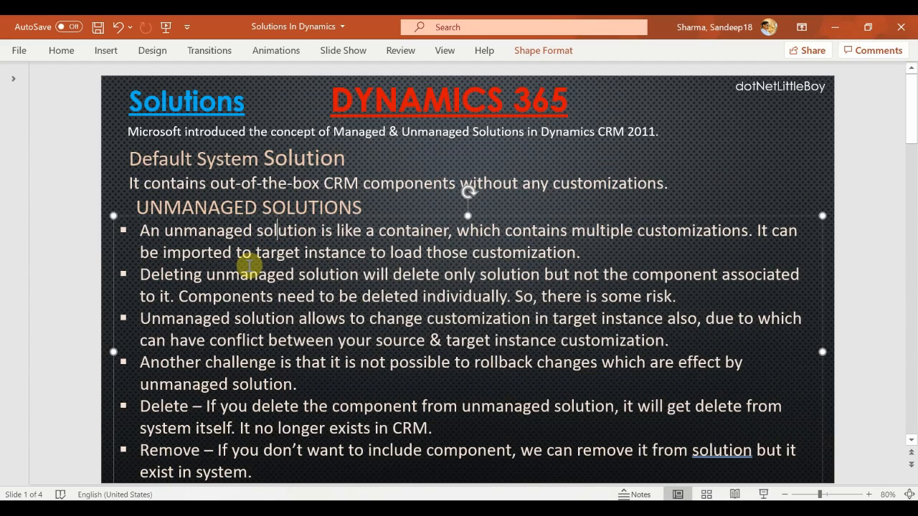
click(198, 294)
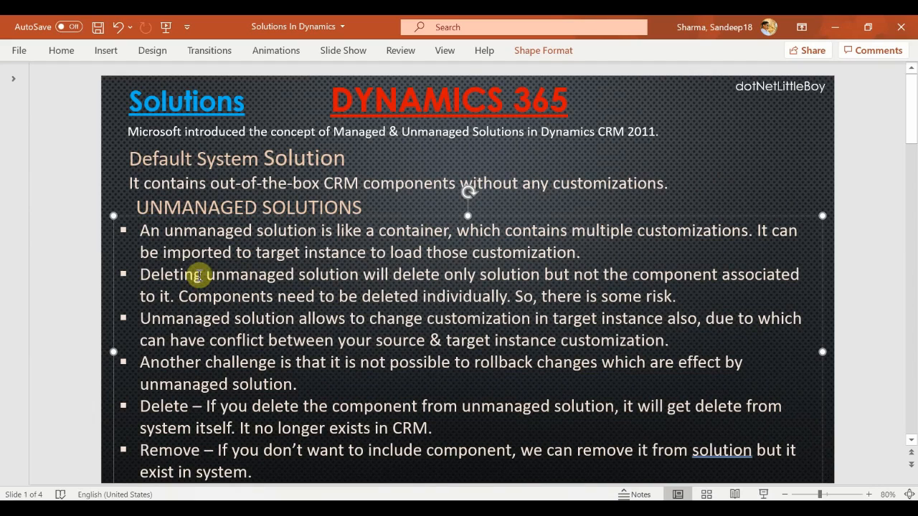
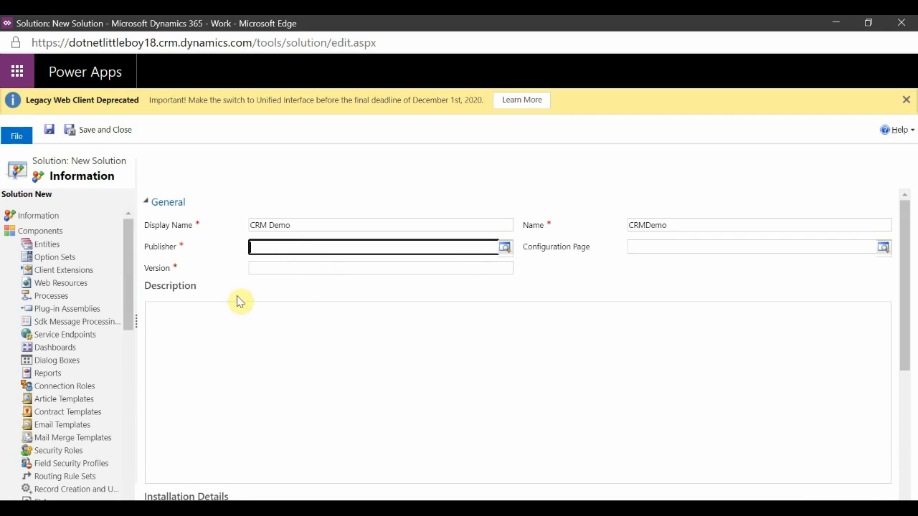
Open the full publisher lookup list for the new CRM Demo solution.
key(Return)
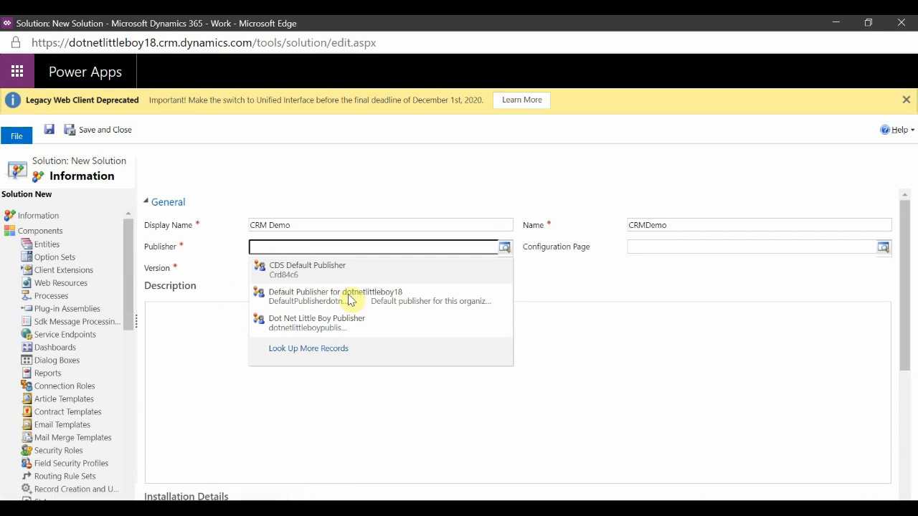
click(310, 348)
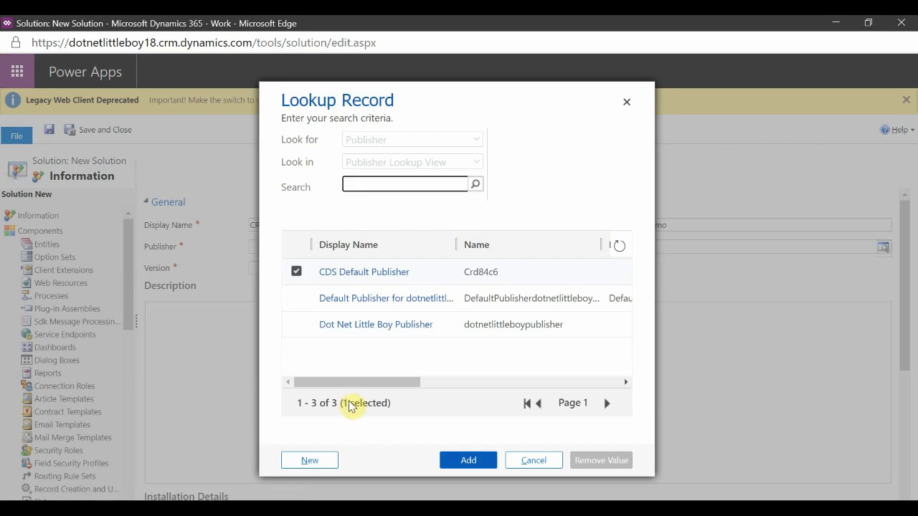
Draft a new publisher with prefix crmdemo and option value prefix 99000, then discard it without saving.
click(316, 460)
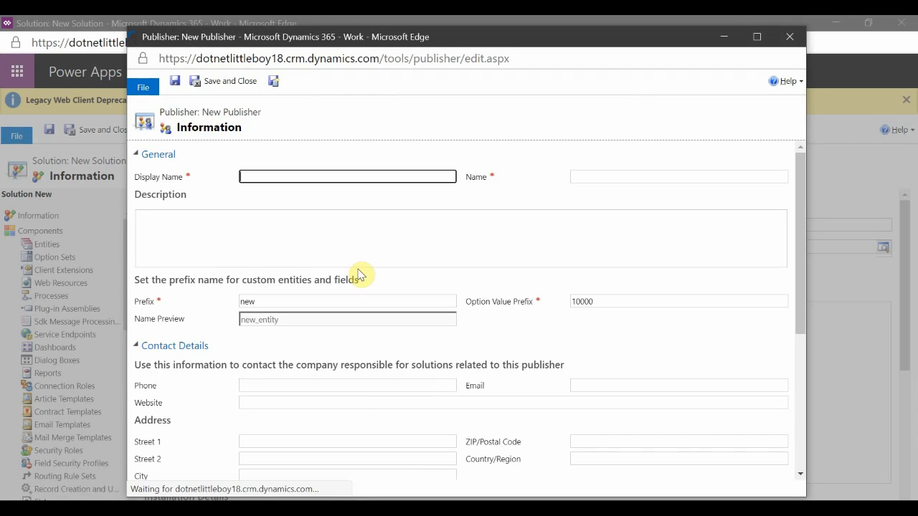
click(629, 176)
click(296, 304)
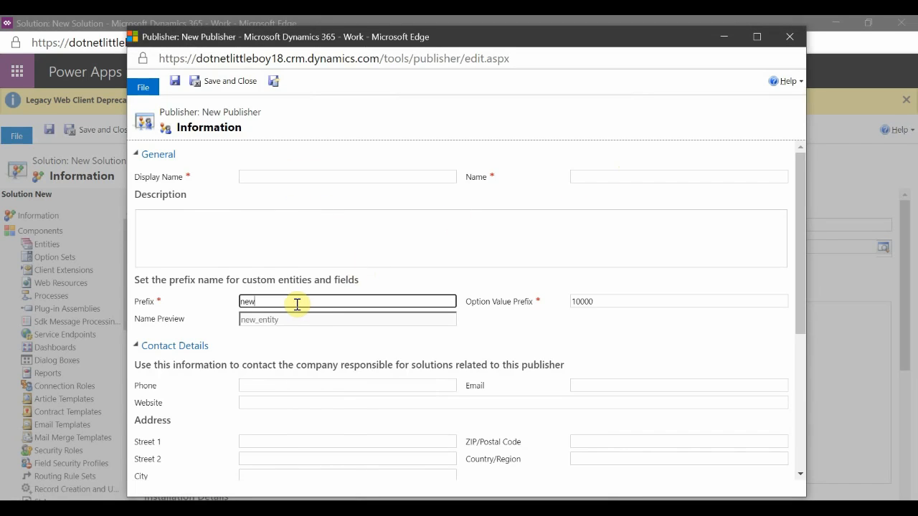
mouse_move(179, 310)
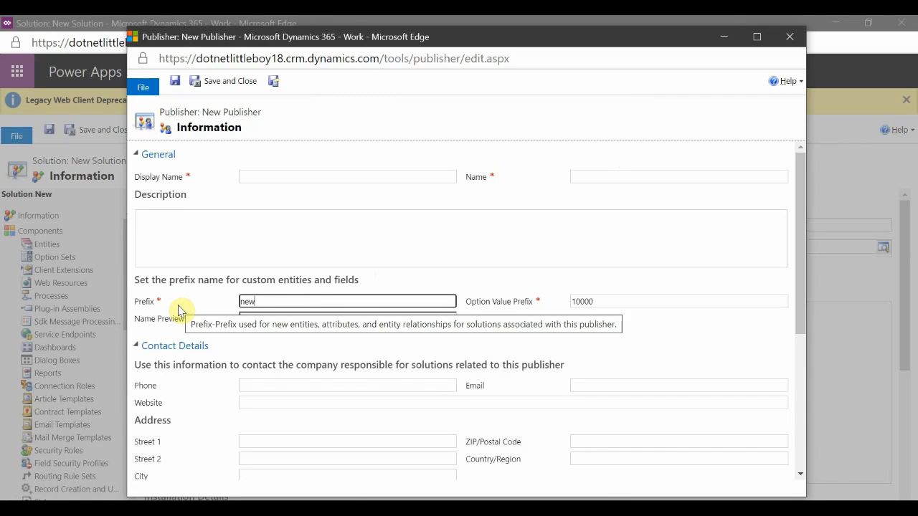
double_click(260, 303)
click(266, 301)
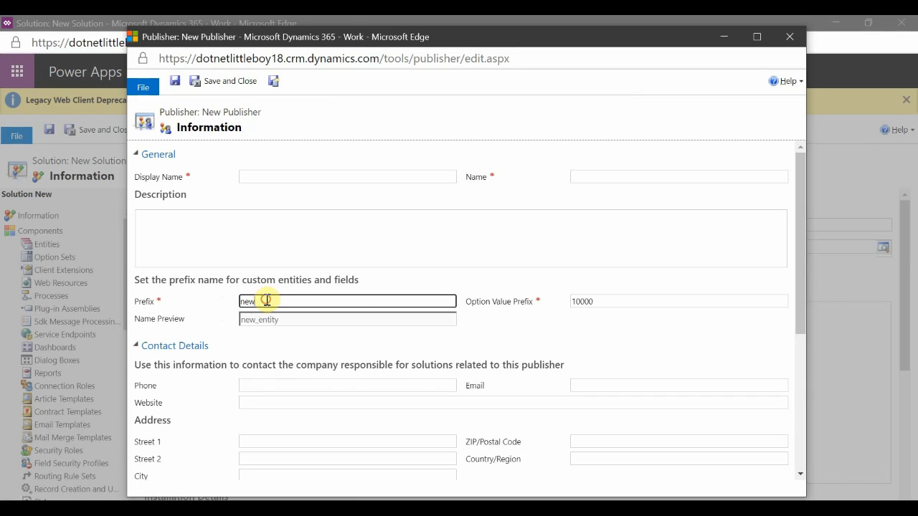
drag(266, 300, 205, 301)
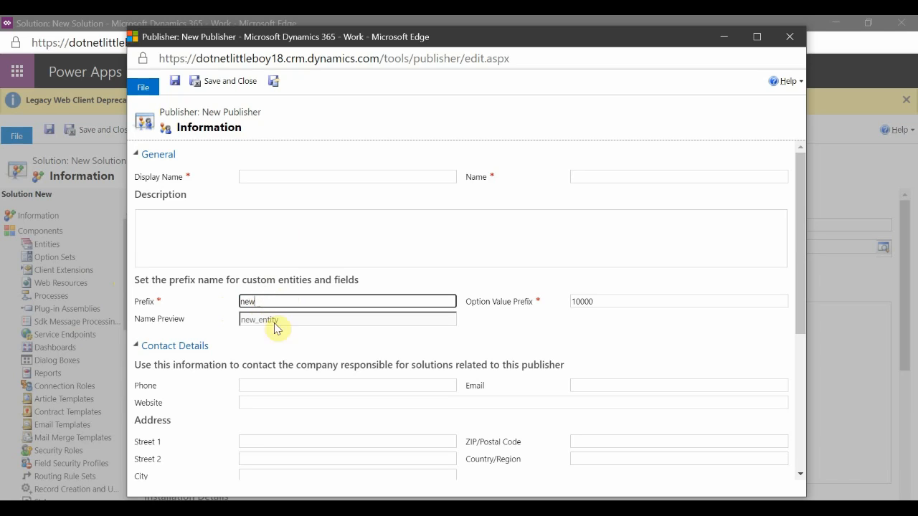
drag(260, 302, 208, 303)
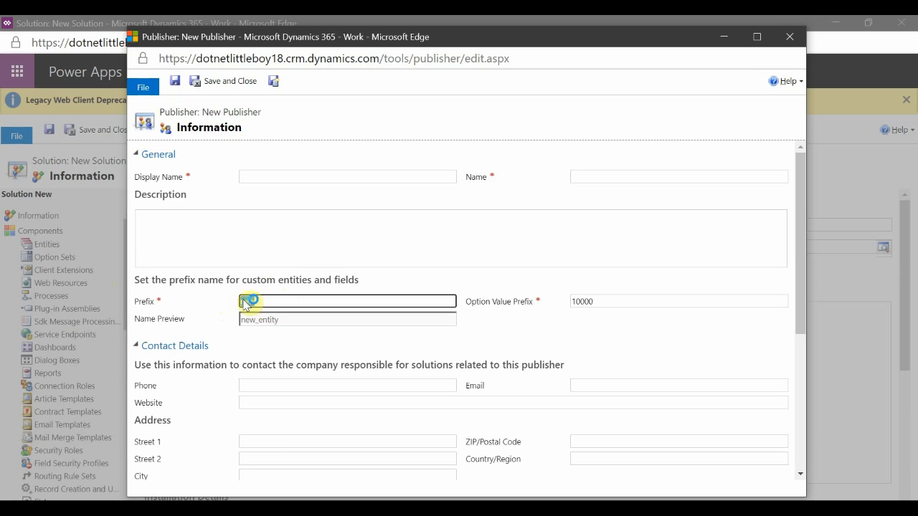
click(276, 302)
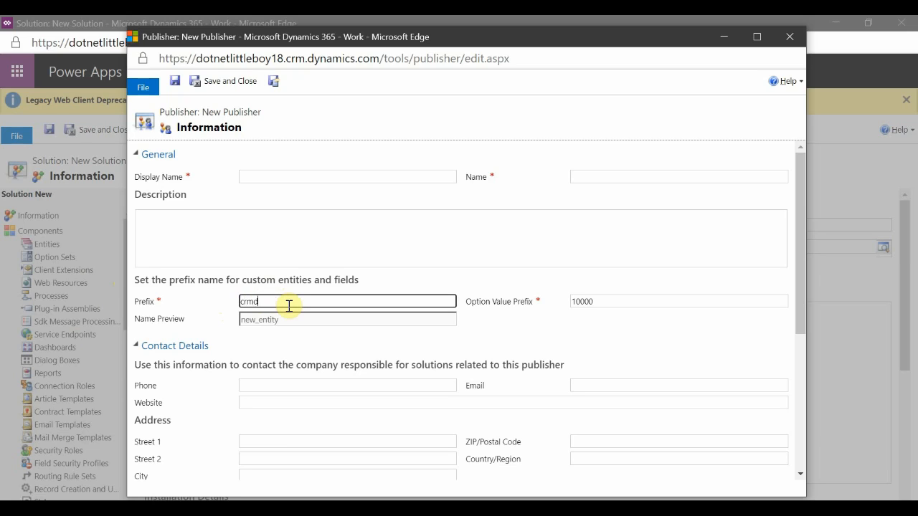
click(446, 275)
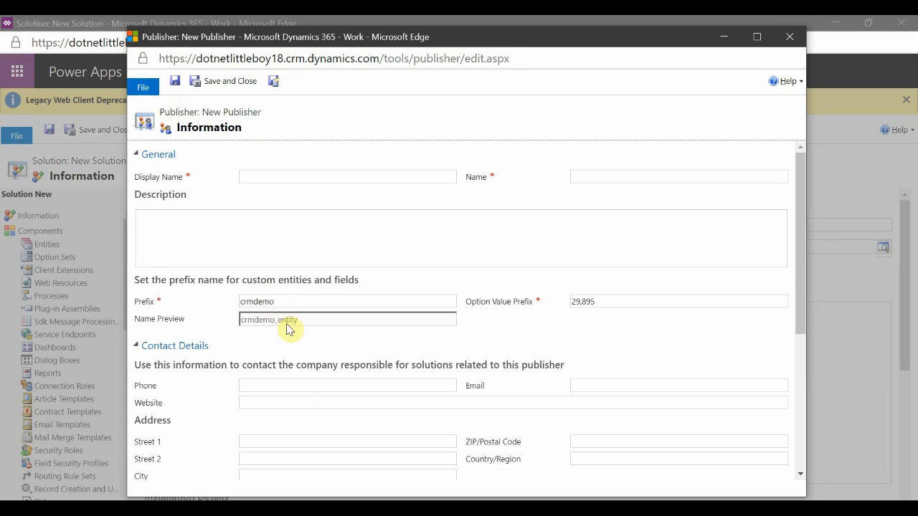
drag(303, 321, 215, 319)
click(309, 320)
drag(274, 321, 243, 328)
click(313, 323)
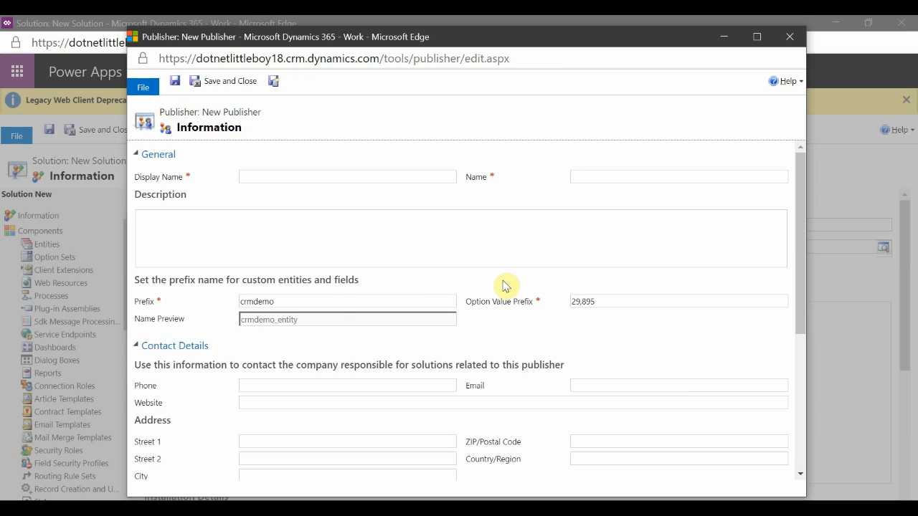
double_click(600, 301)
text(99000)
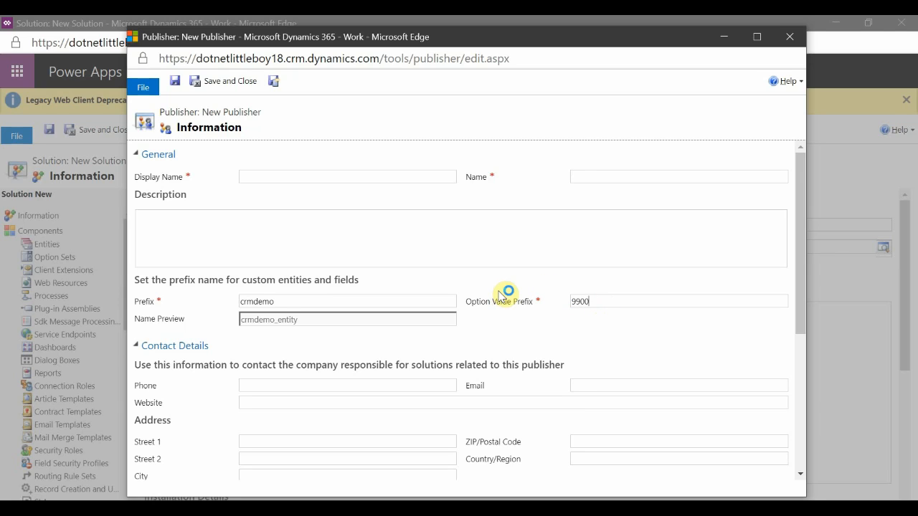
click(553, 278)
click(611, 301)
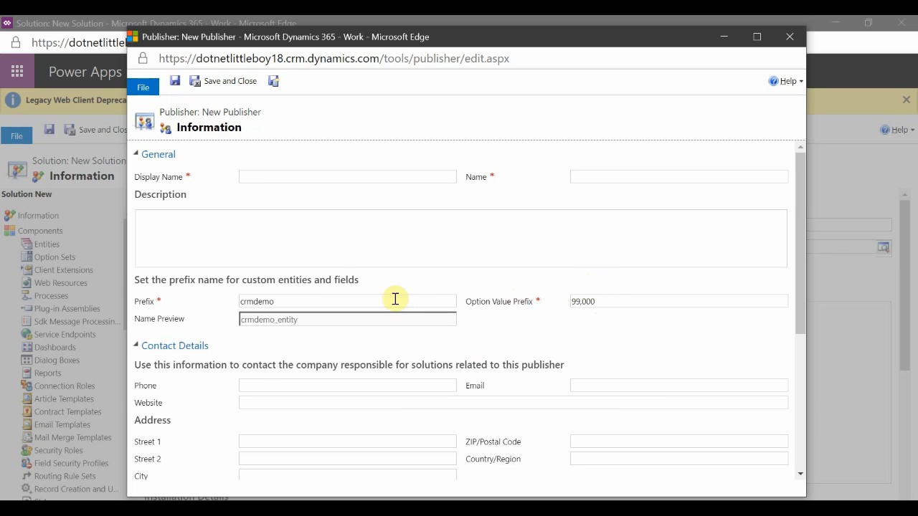
click(789, 36)
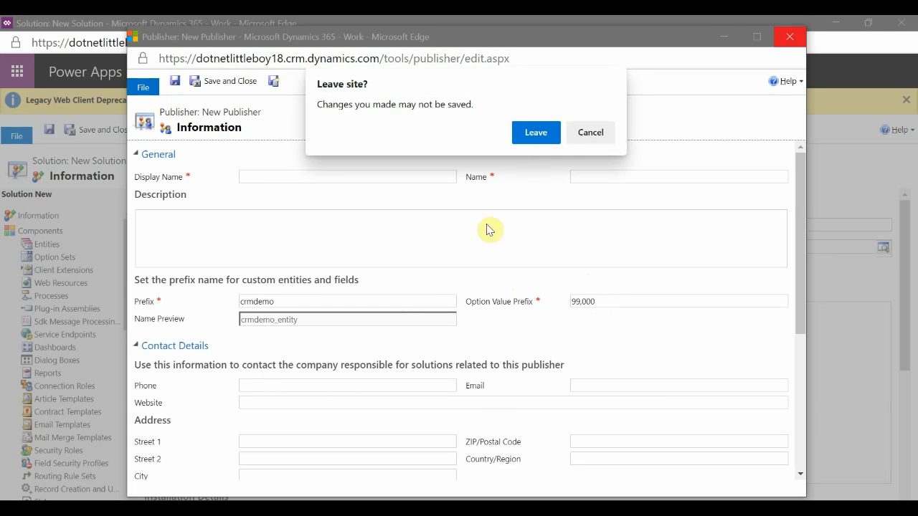
click(535, 131)
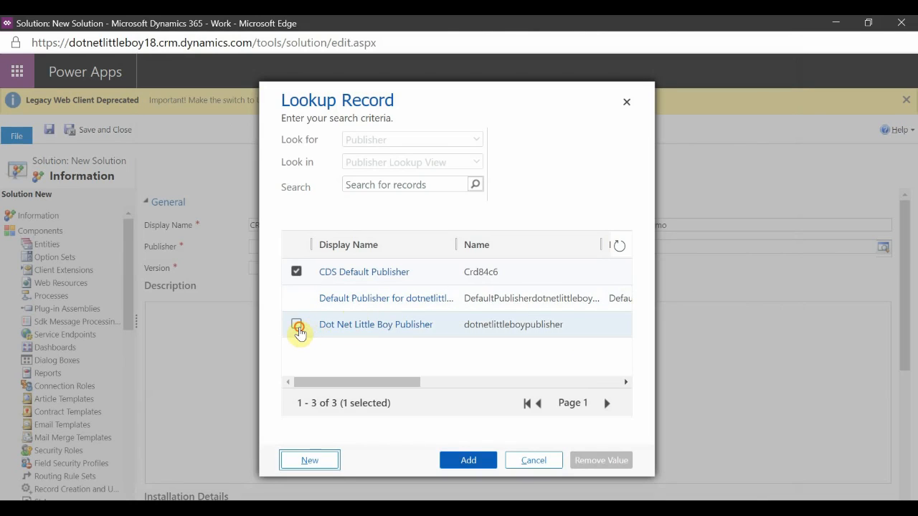
Set the solution's publisher to Dot Net Little Boy Publisher.
click(296, 324)
click(466, 464)
Open the Dot Net Little Boy Publisher record to review its prefix and option value prefix, then close it.
click(301, 248)
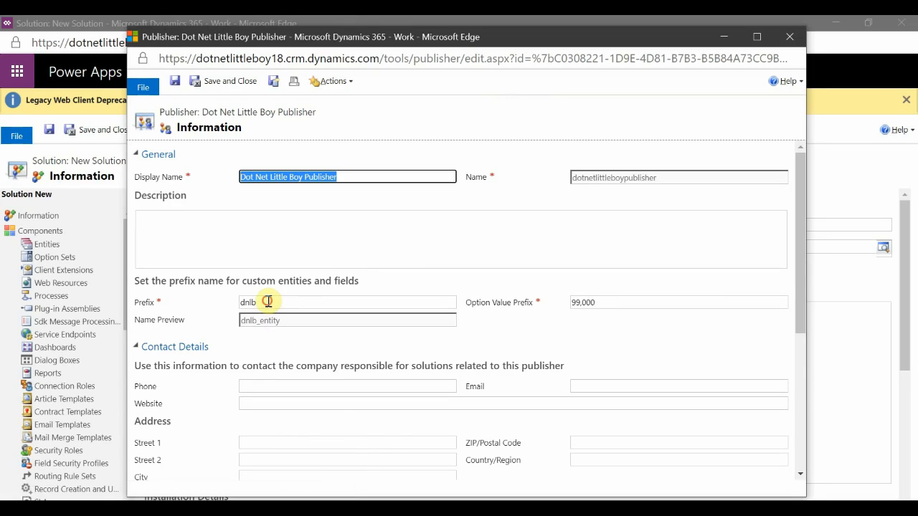
click(265, 301)
drag(257, 322, 219, 322)
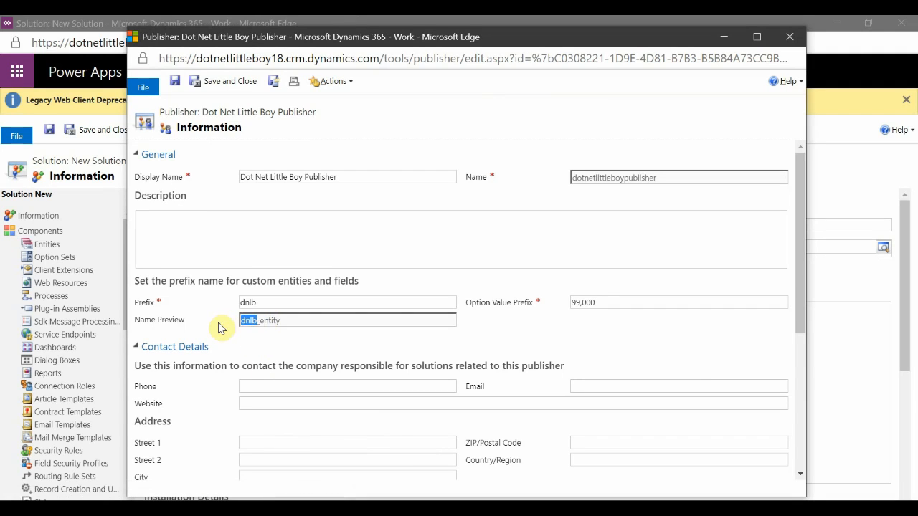
drag(597, 306, 566, 301)
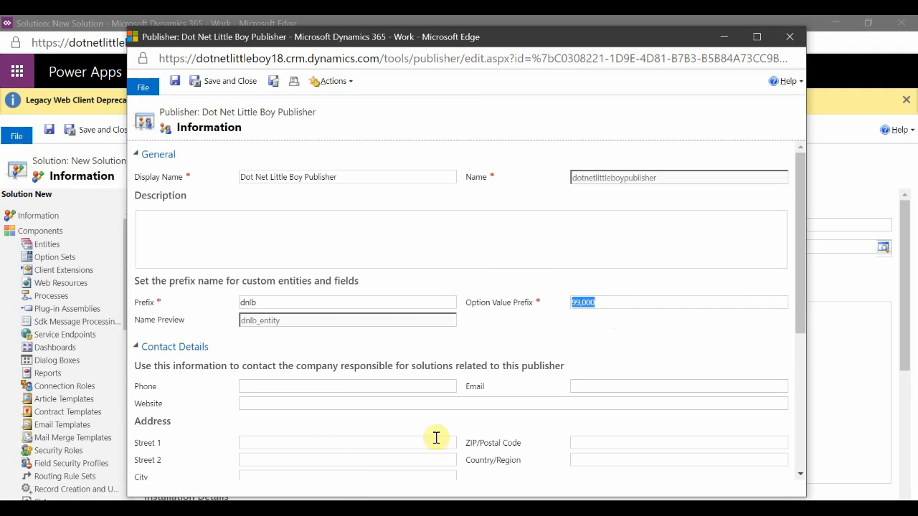
click(789, 36)
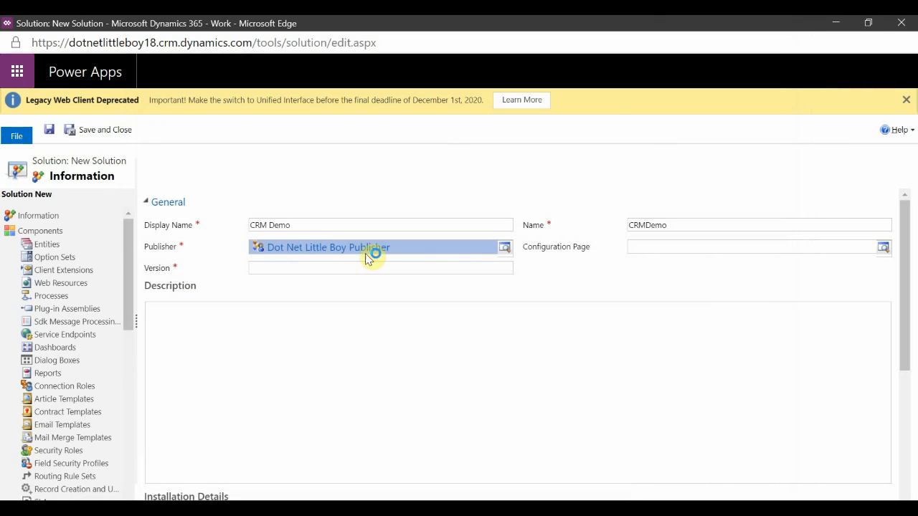
Set the solution's version to 1.0.0.0 and save the CRM Demo solution.
click(270, 269)
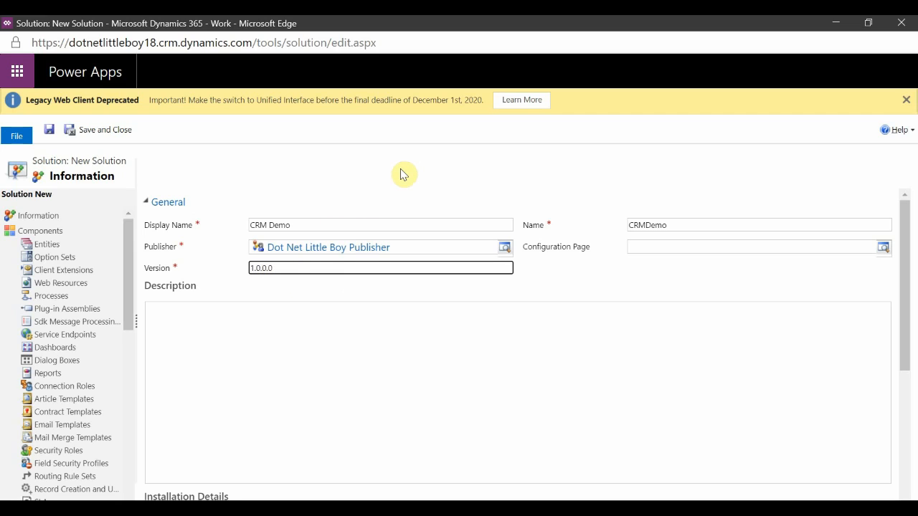
drag(255, 268, 247, 277)
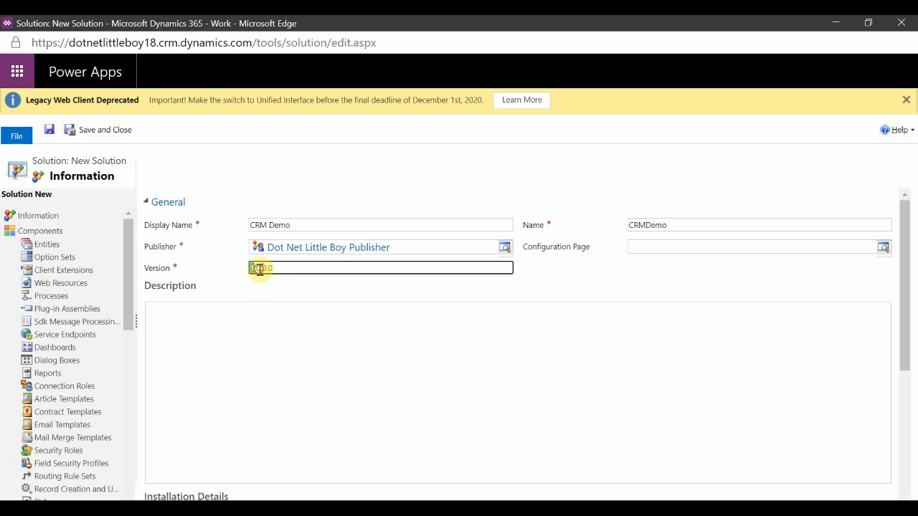
drag(254, 268, 259, 269)
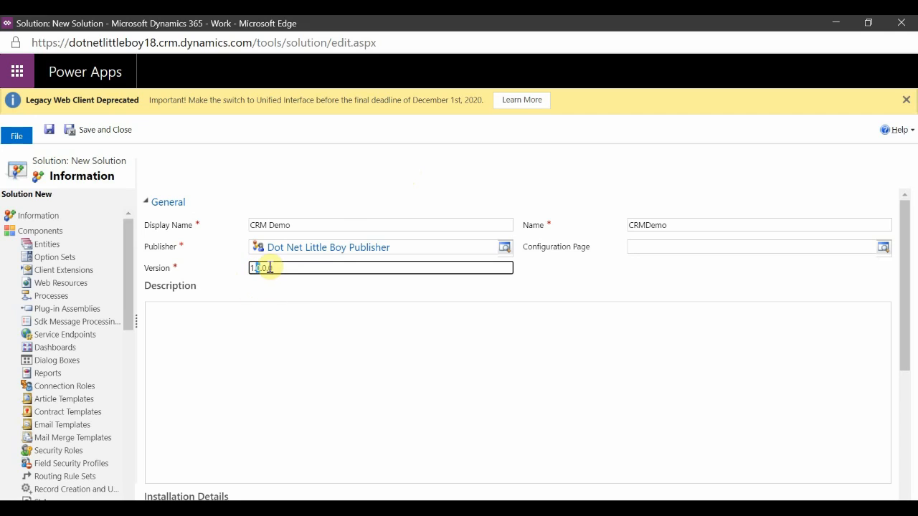
click(280, 267)
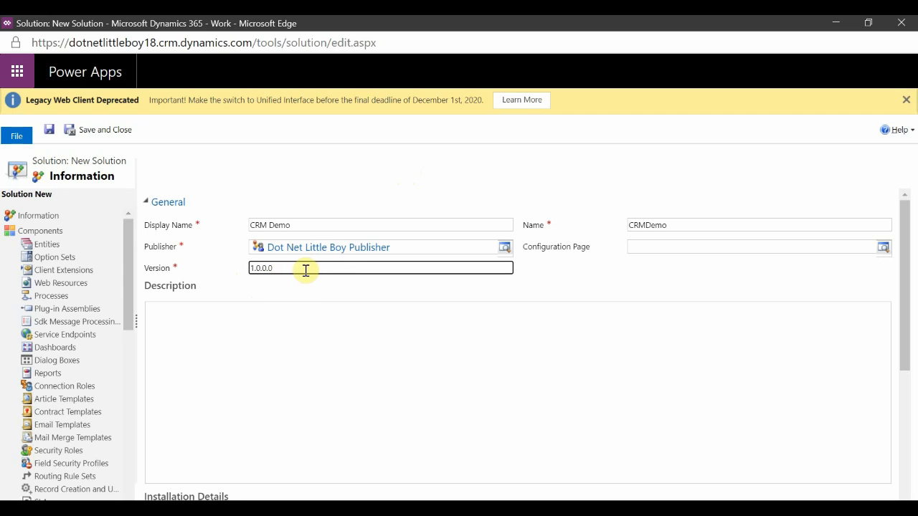
click(437, 163)
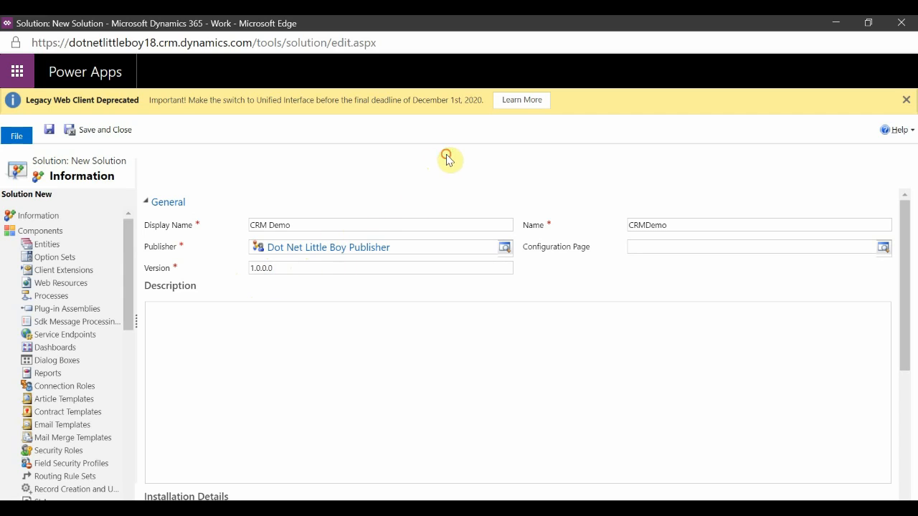
click(48, 132)
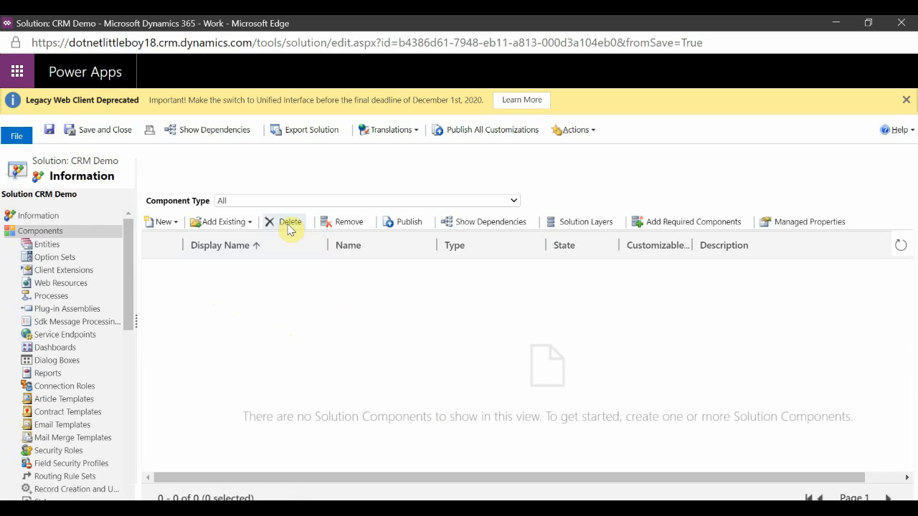
Switch to PowerPoint and go over the Delete and Remove bullets on the slide, then return to the solution.
key(alt+Tab)
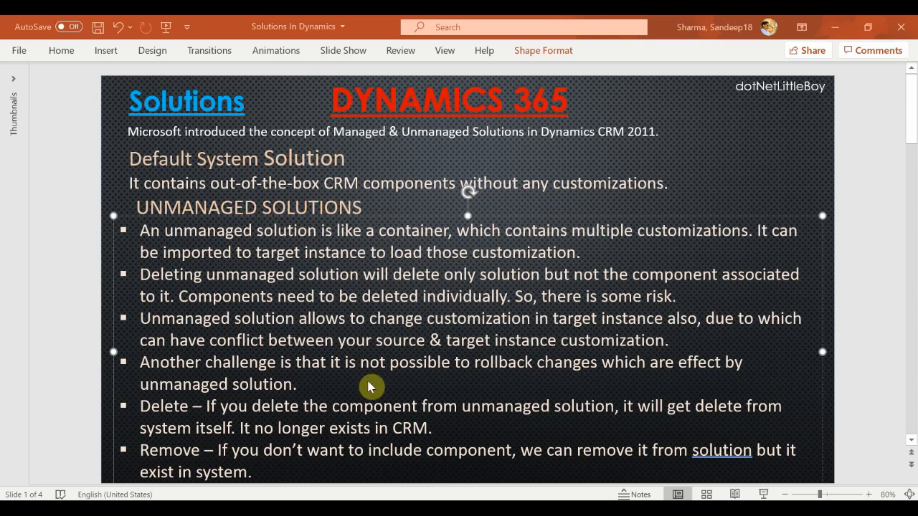
click(172, 408)
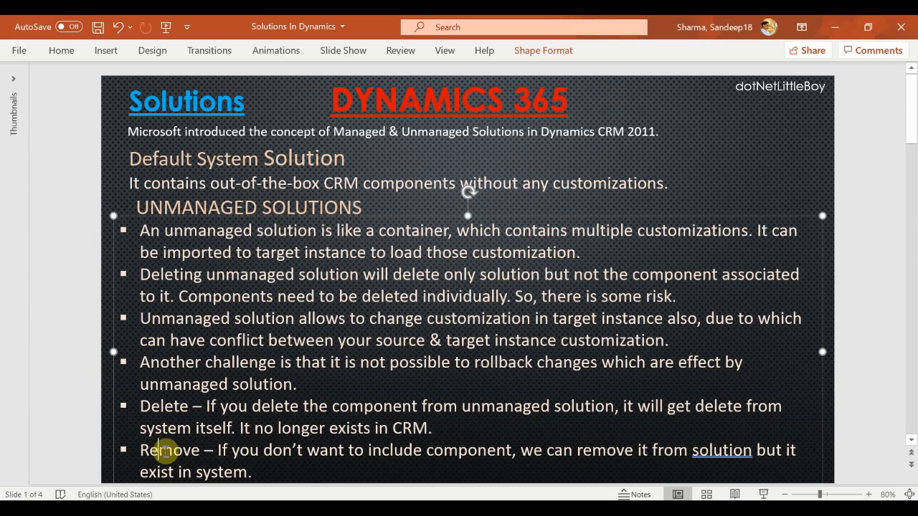
mouse_move(464, 499)
click(607, 466)
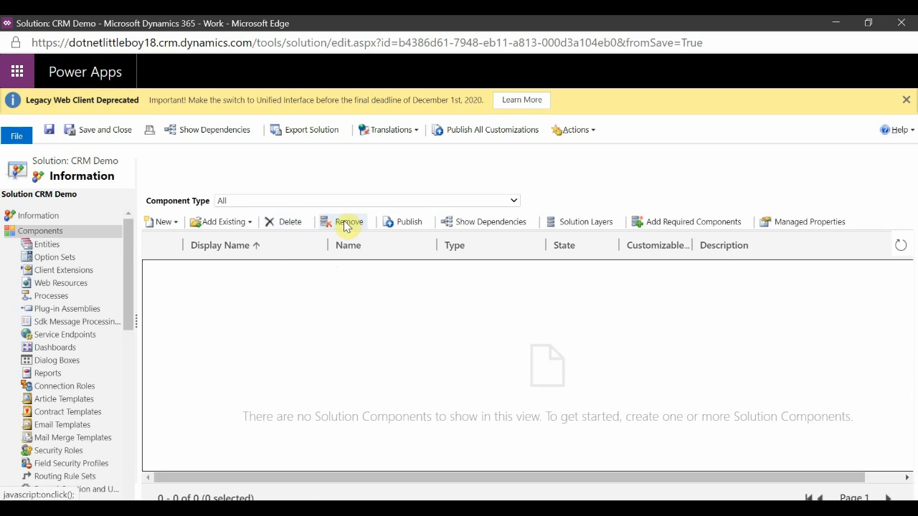
Point out the Delete and Remove commands and open the solution's Entities component list.
click(281, 225)
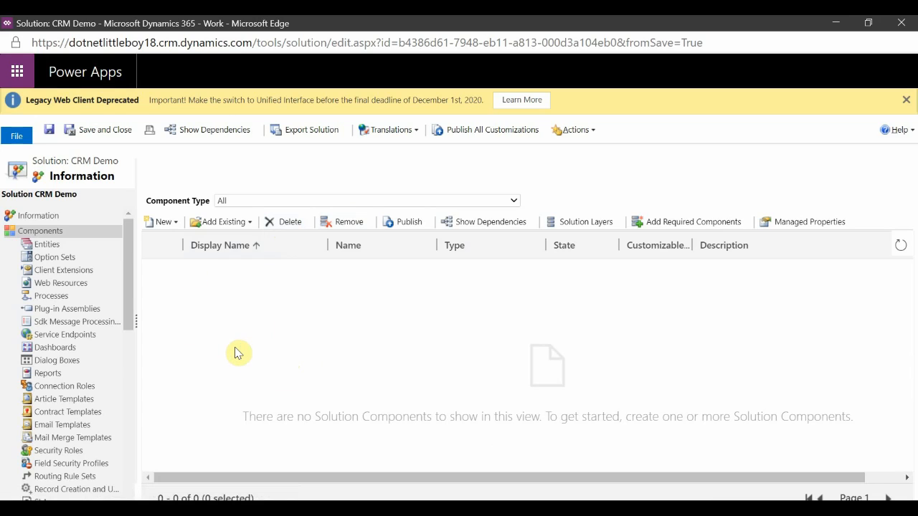
click(335, 222)
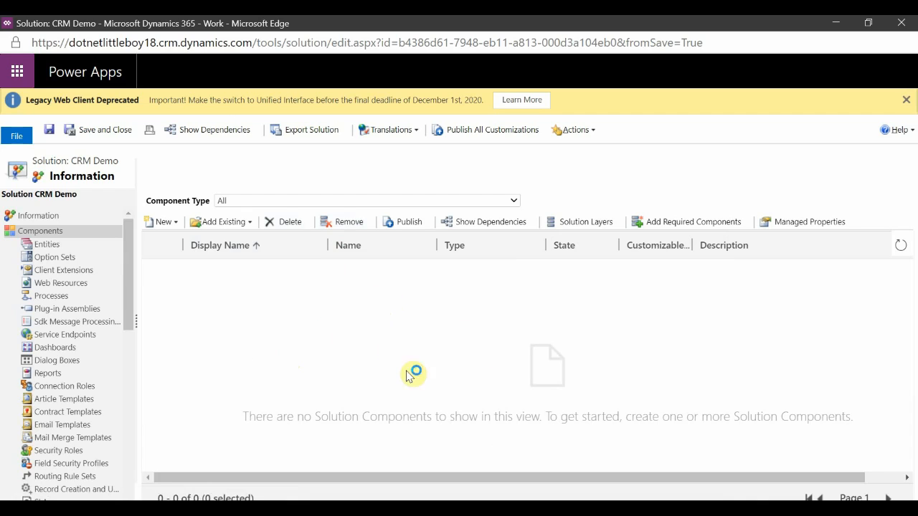
click(33, 245)
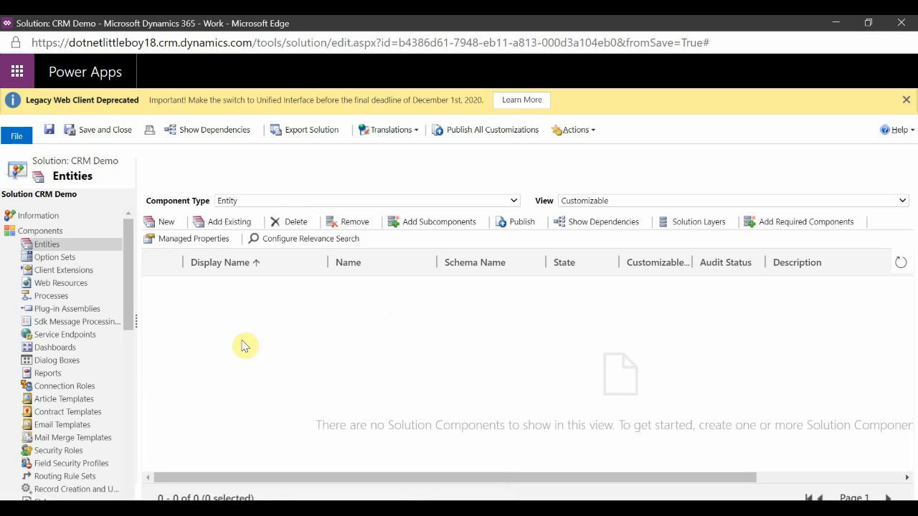
Open a new entity form to view the publisher prefix in its name, close it, and return to the solution information.
click(161, 224)
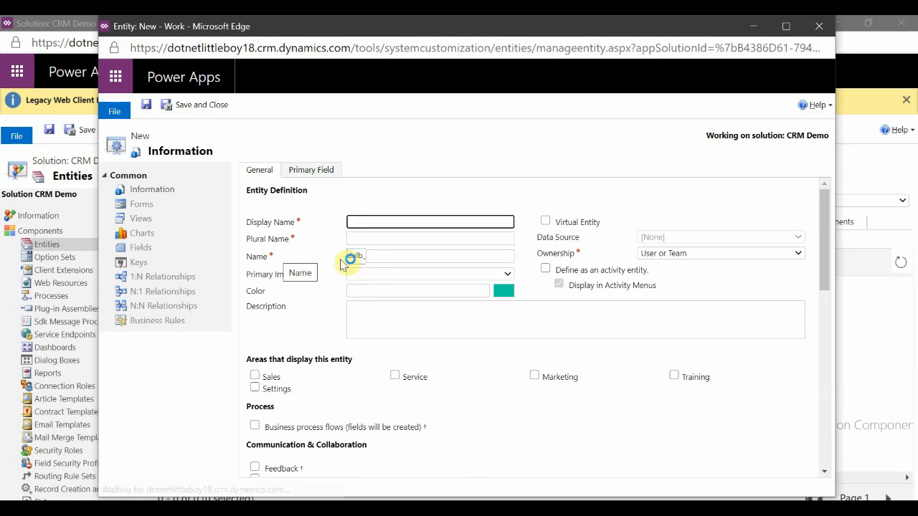
drag(364, 260, 350, 259)
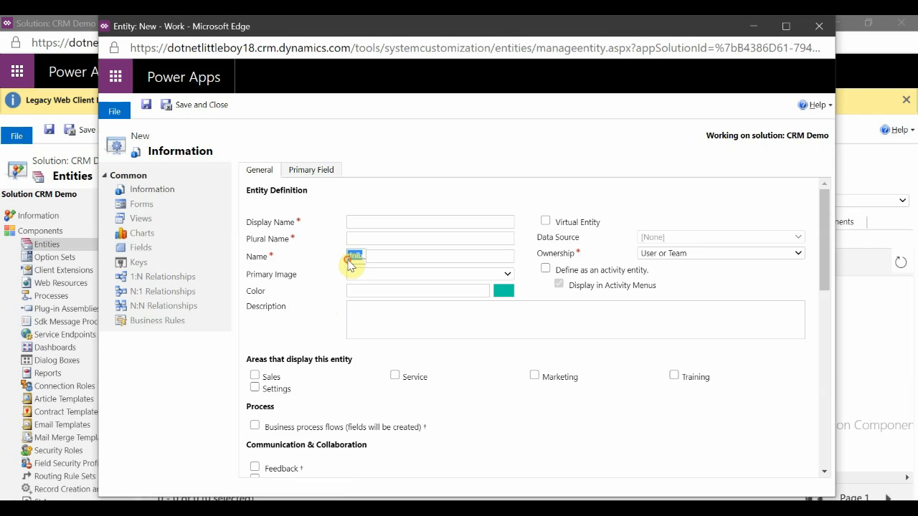
click(819, 26)
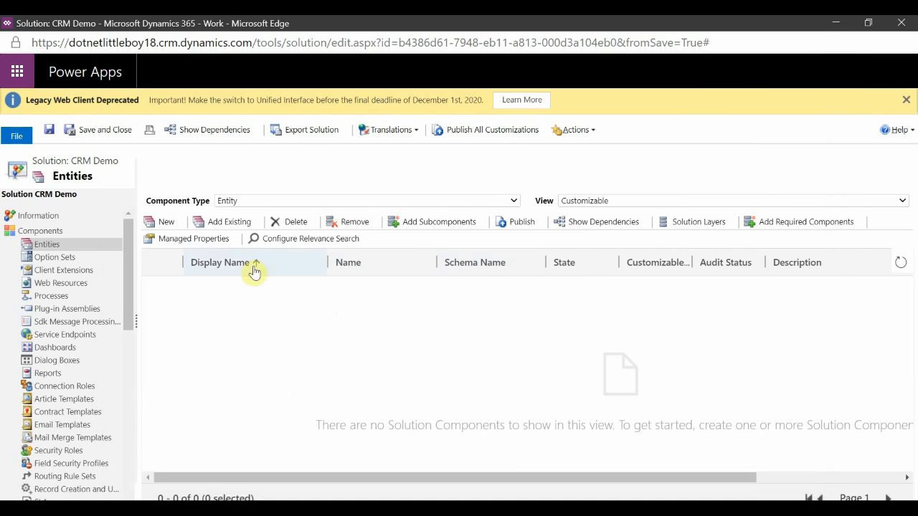
click(39, 216)
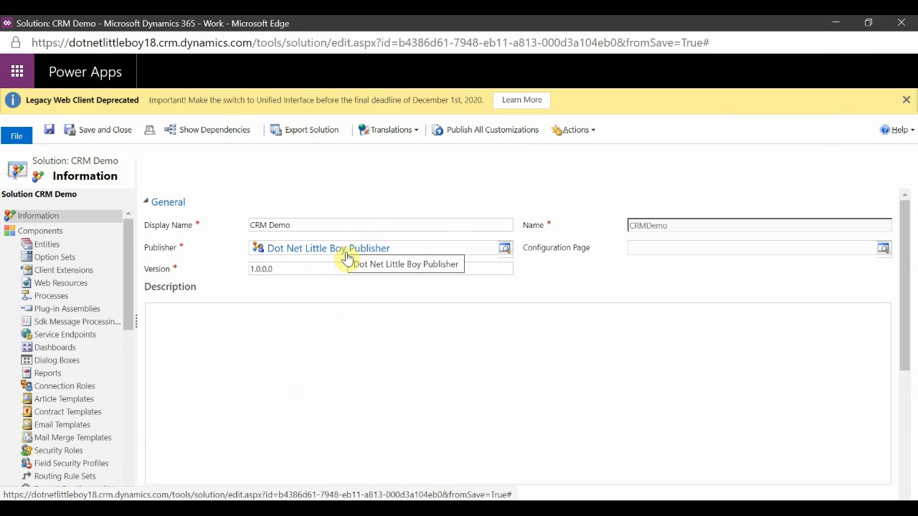
Open the solution's Entities list and briefly open, then close, a new entity form.
click(46, 245)
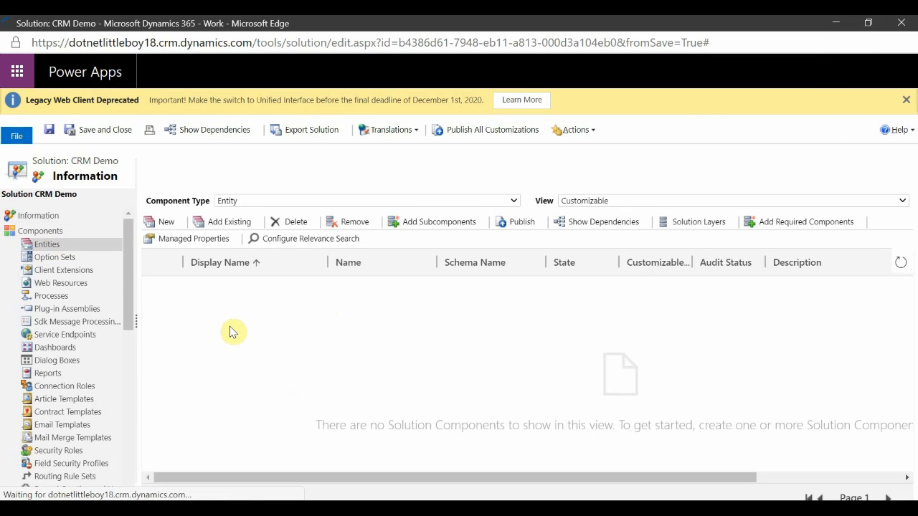
click(164, 222)
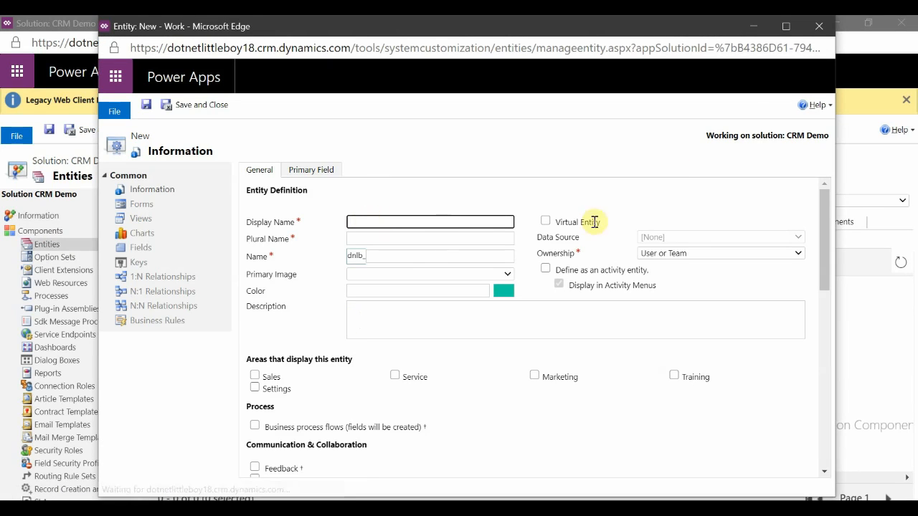
click(830, 27)
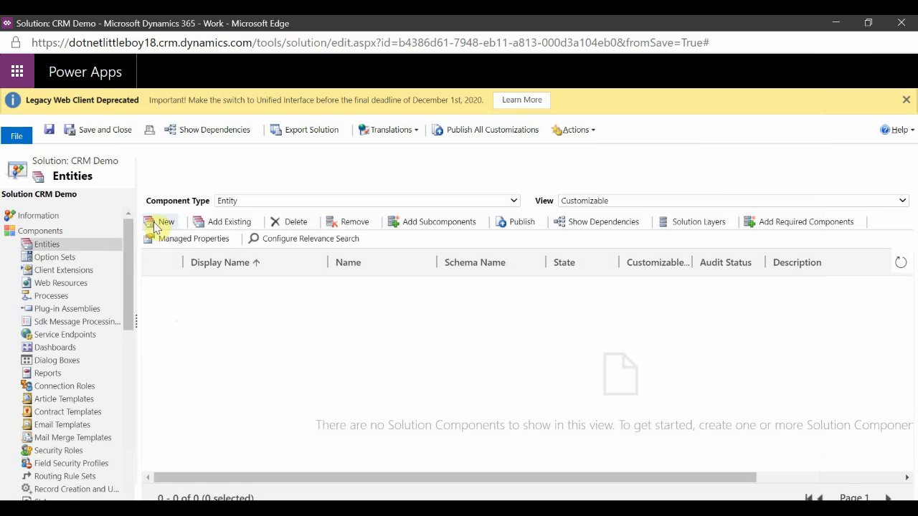
Add the existing Account entity to the CRM Demo solution.
click(226, 221)
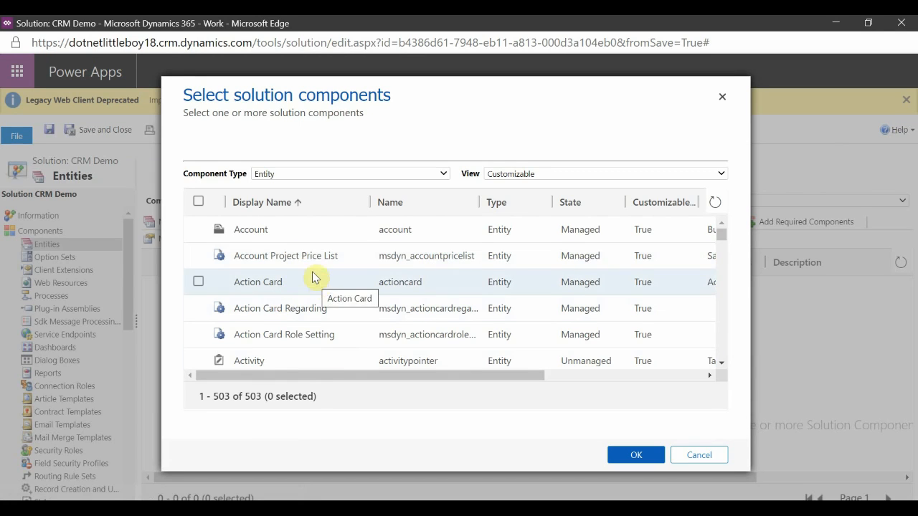
scroll(329, 276, down, 3)
scroll(337, 283, down, 5)
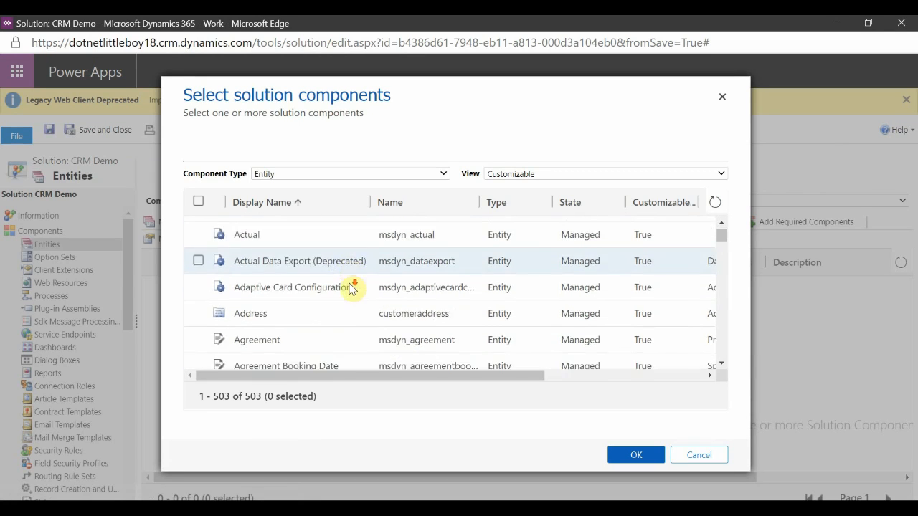
scroll(367, 298, up, 8)
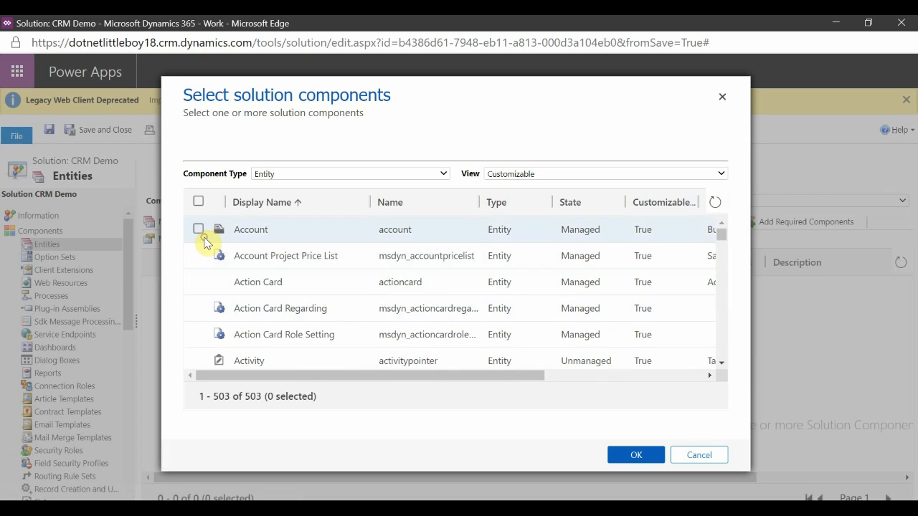
click(198, 230)
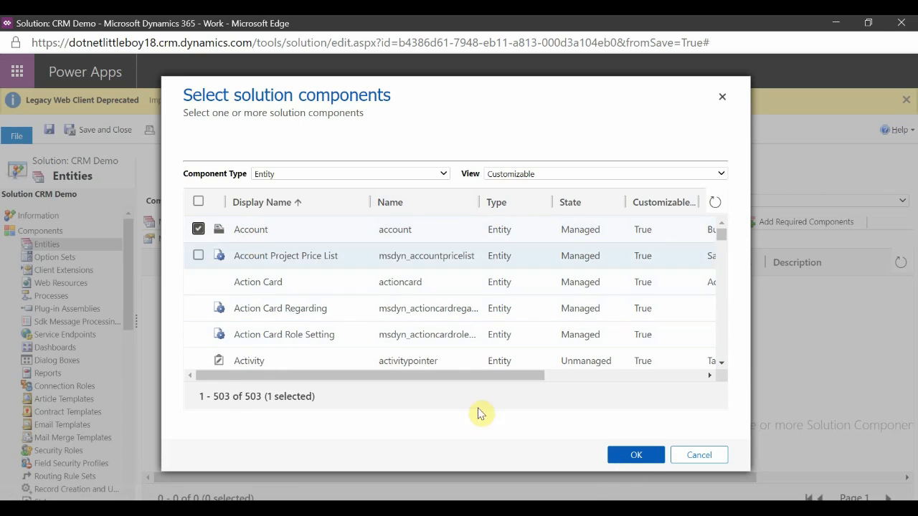
click(638, 458)
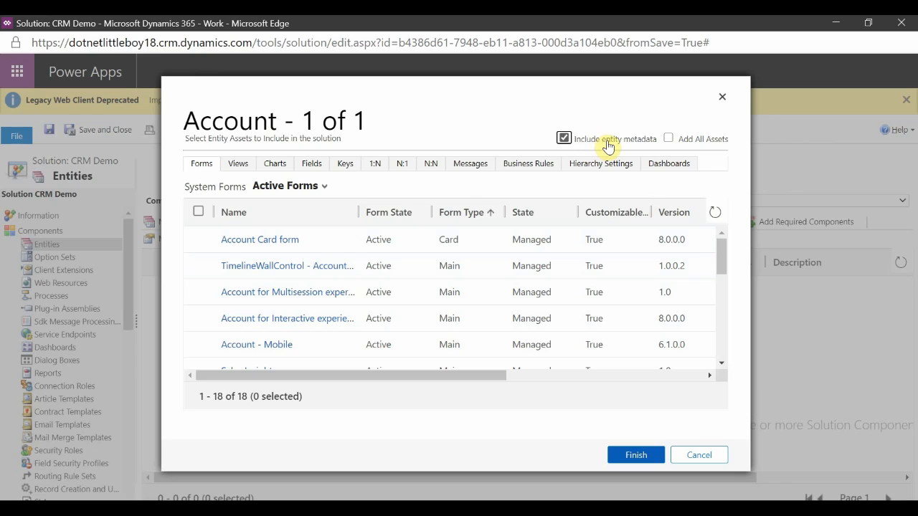
Turn on Add All Assets and look through the Charts, Views and Forms asset tabs, then turn it off again.
click(668, 138)
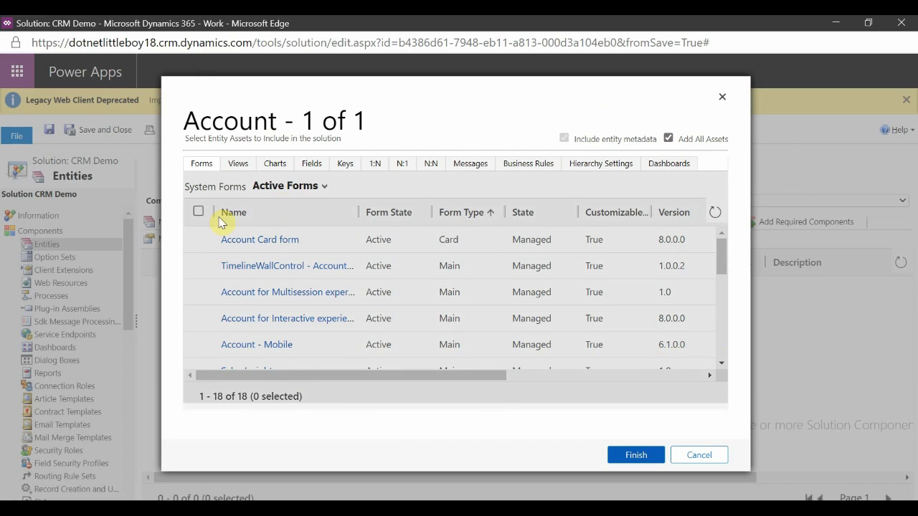
click(269, 169)
click(237, 165)
click(203, 167)
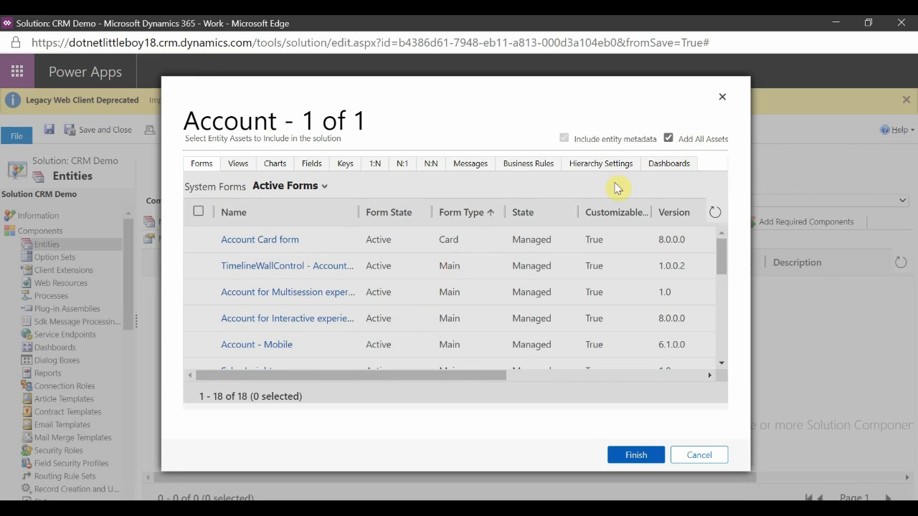
click(668, 138)
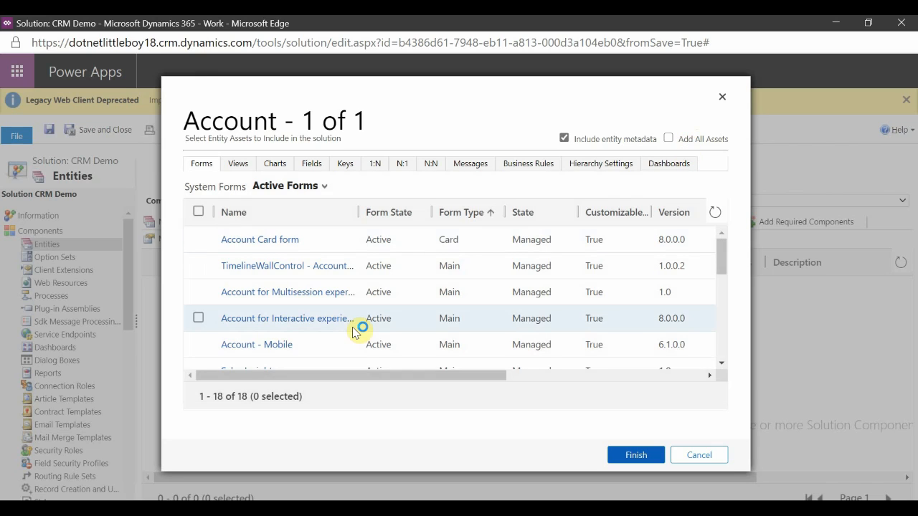
Select the Account main form and the Active Accounts, All Accounts and Inactive Accounts views as assets.
scroll(353, 333, down, 3)
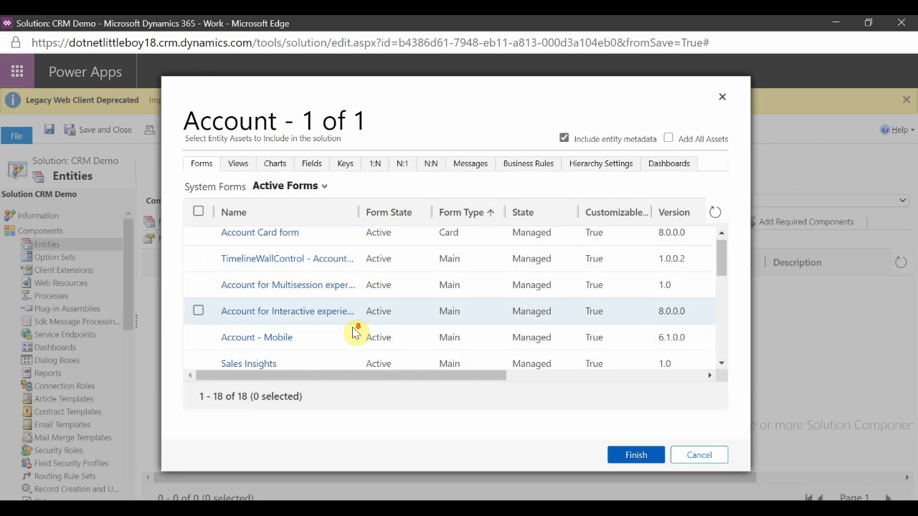
click(198, 290)
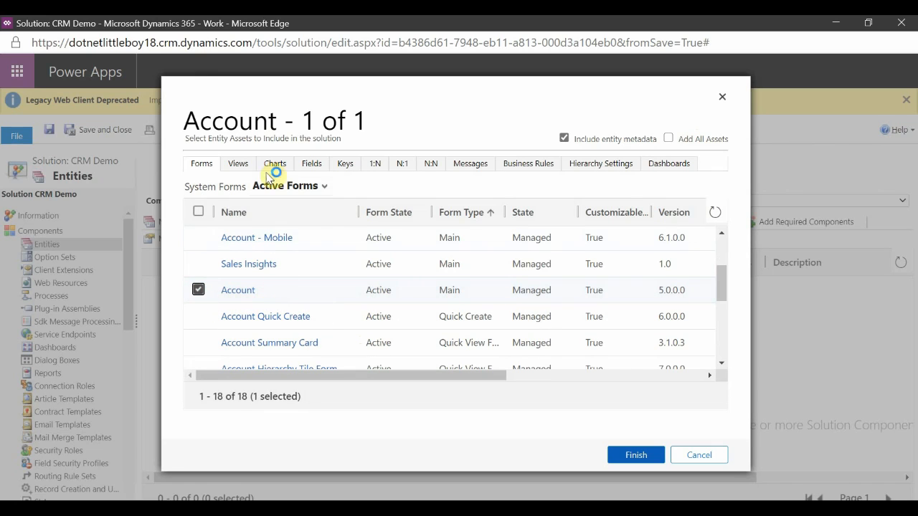
click(238, 164)
scroll(260, 320, down, 5)
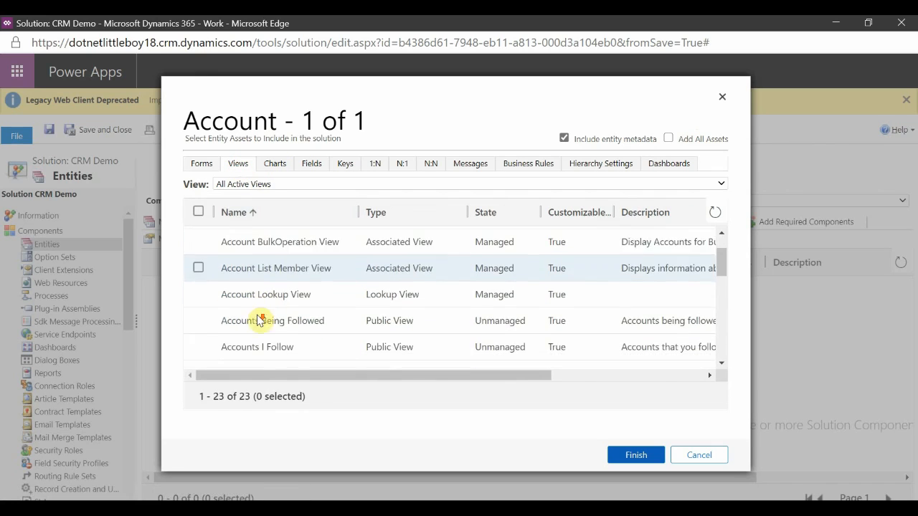
scroll(260, 320, down, 2)
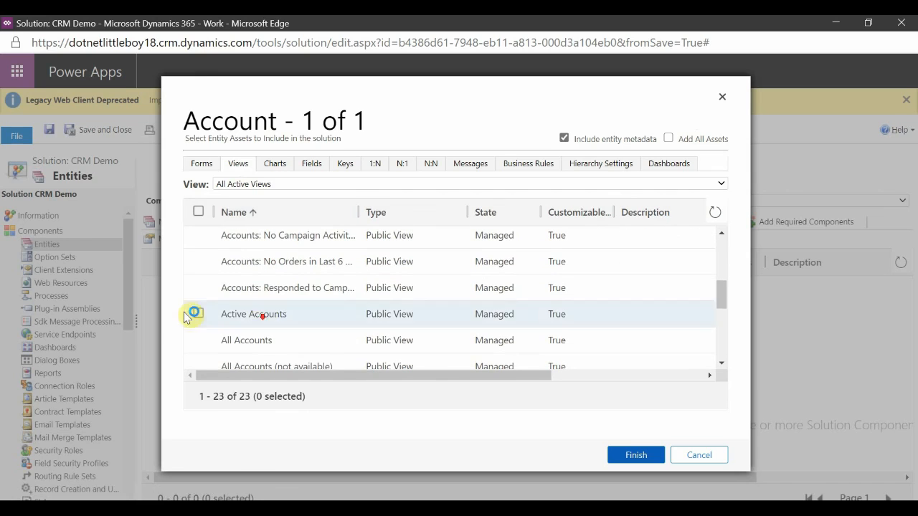
click(198, 313)
click(199, 340)
scroll(279, 339, down, 3)
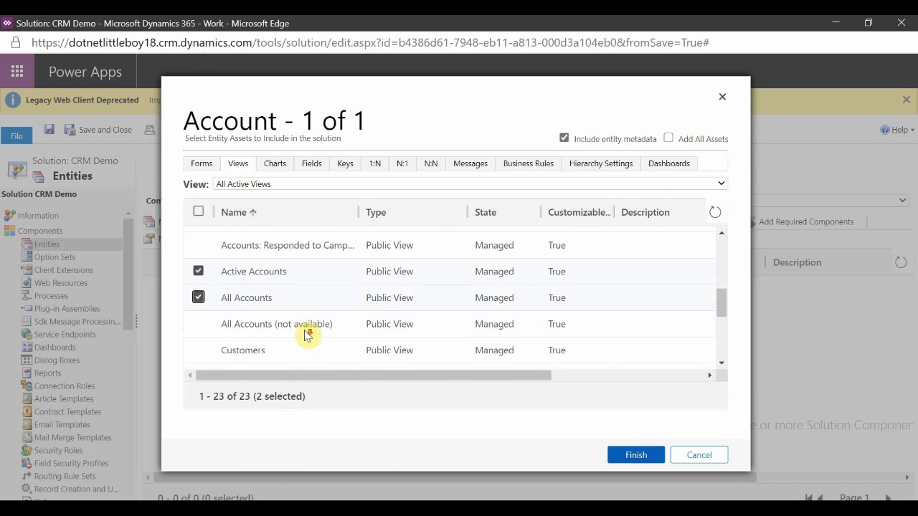
click(198, 316)
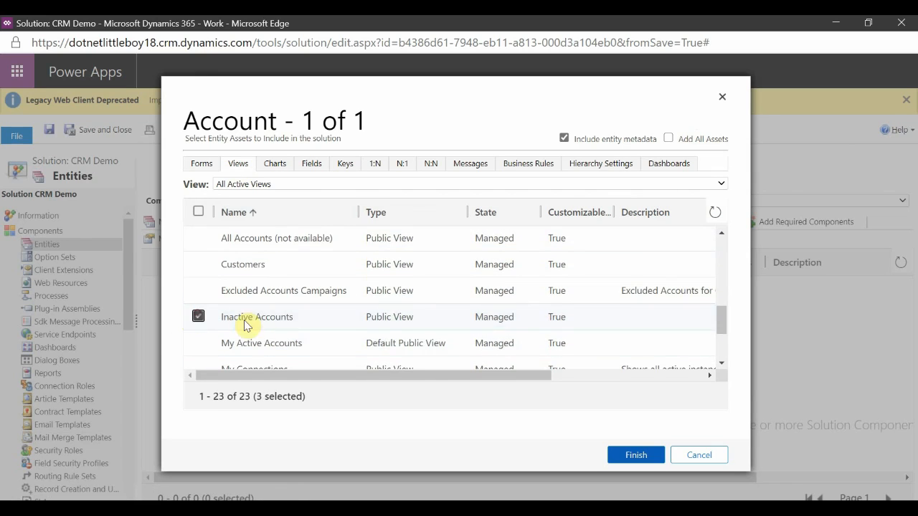
Browse the remaining Account asset tabs, from Charts and Fields through Hierarchy Settings and Dashboards.
scroll(293, 324, up, 5)
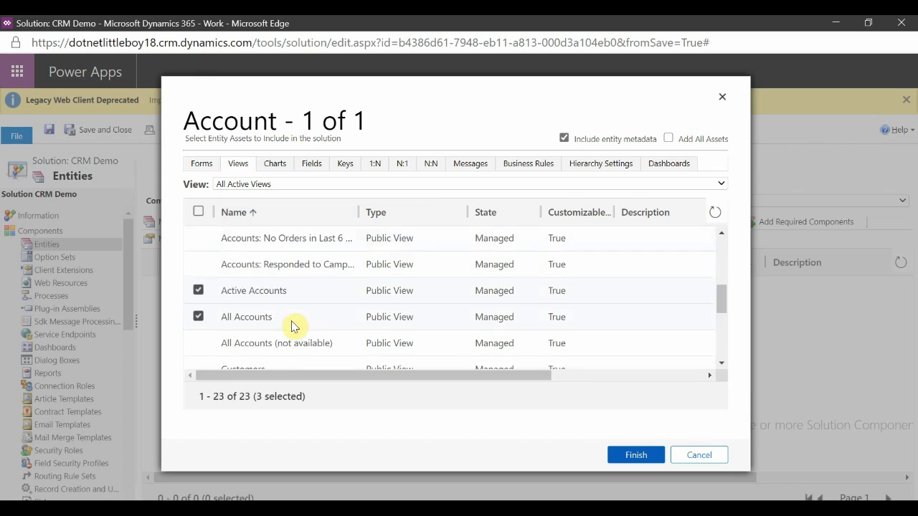
click(203, 172)
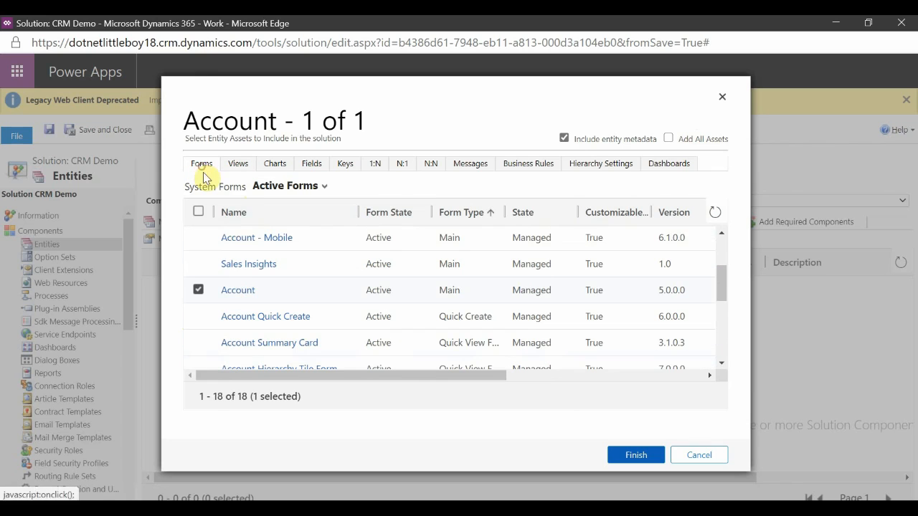
click(241, 165)
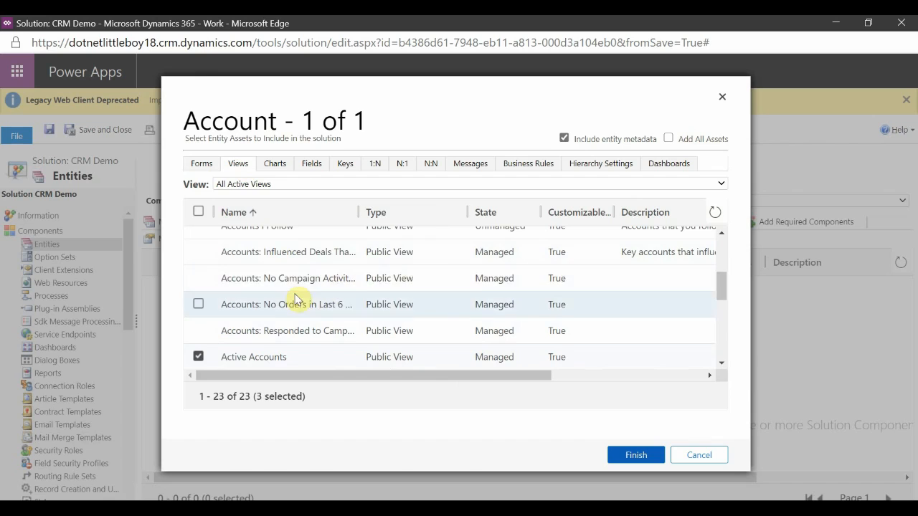
scroll(307, 299, down, 1)
click(278, 164)
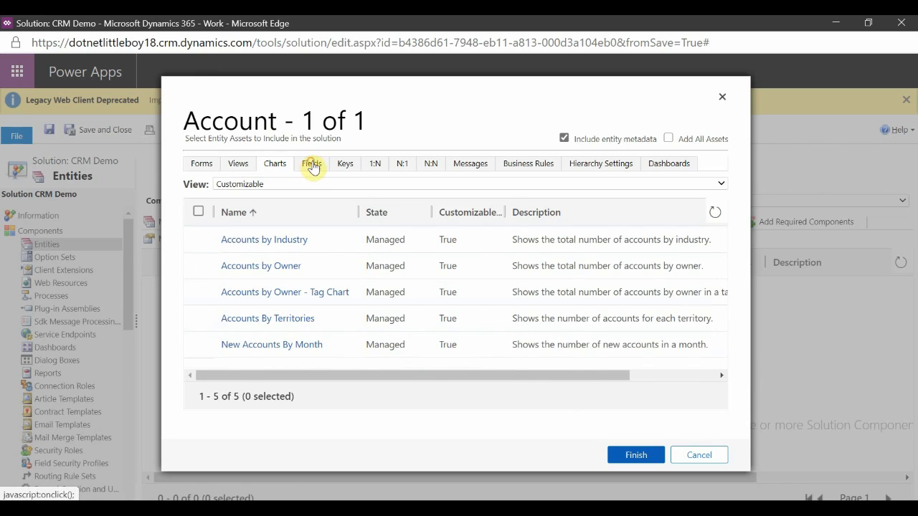
click(312, 168)
click(344, 168)
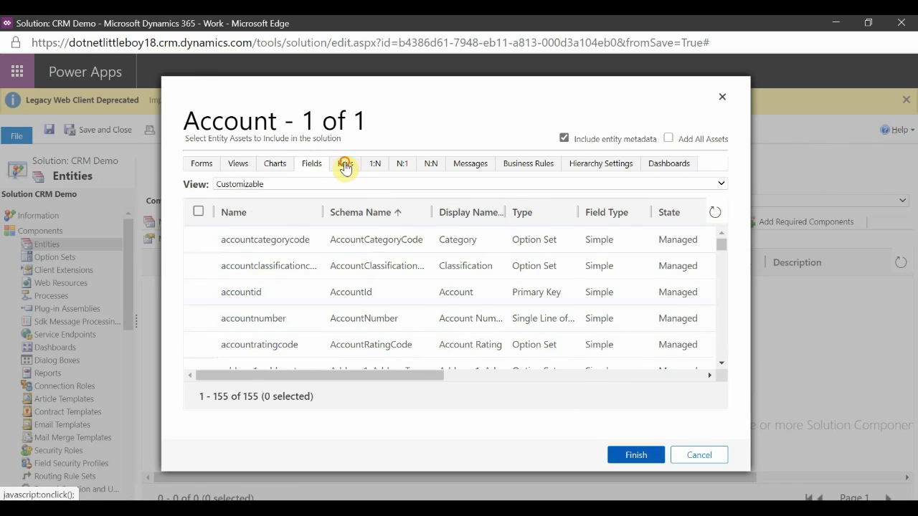
click(385, 170)
click(471, 165)
click(530, 166)
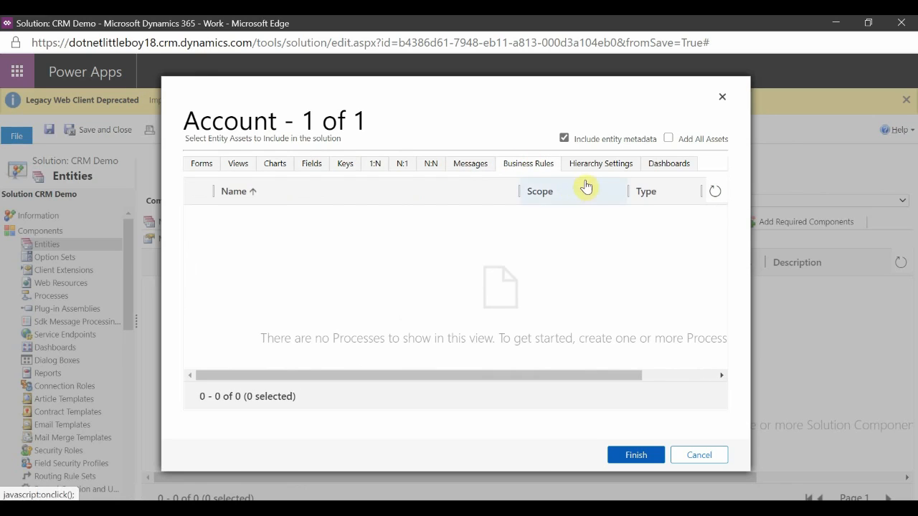
click(605, 168)
click(667, 165)
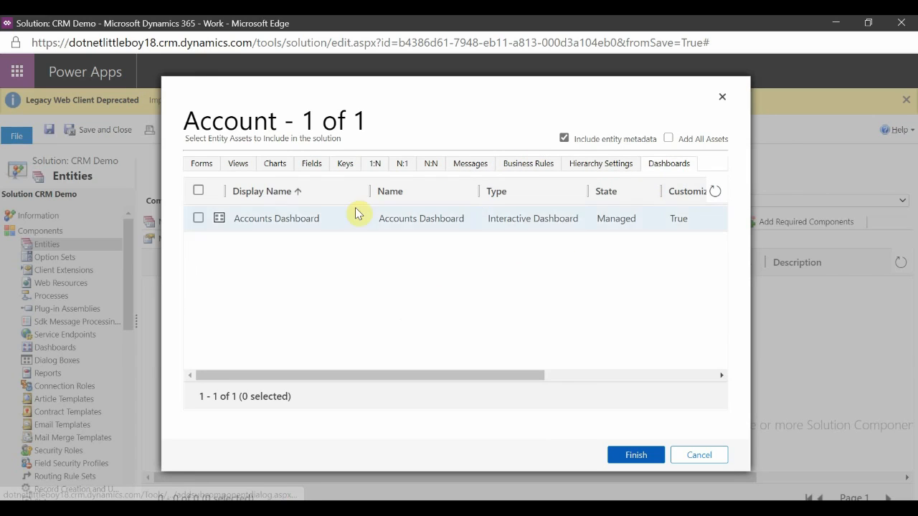
click(202, 163)
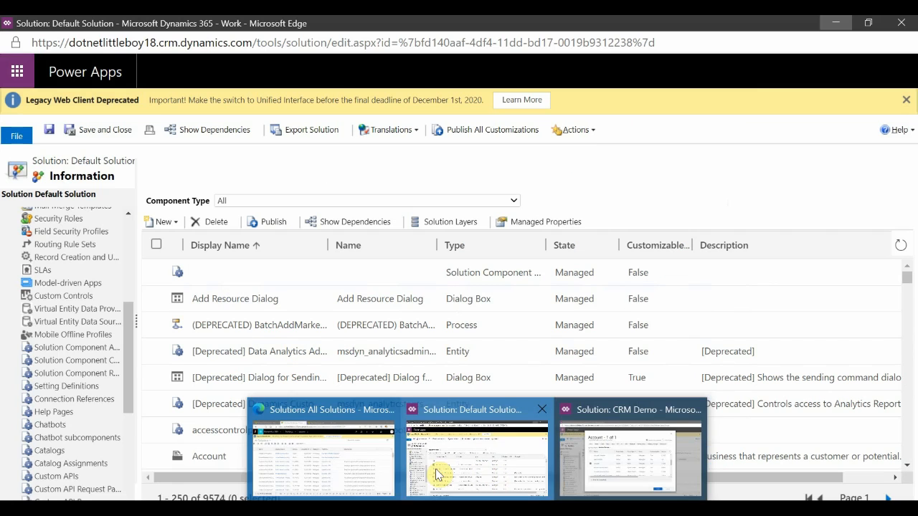
Switch to the Default Solution window and open the Account entity definition to review its settings.
click(430, 470)
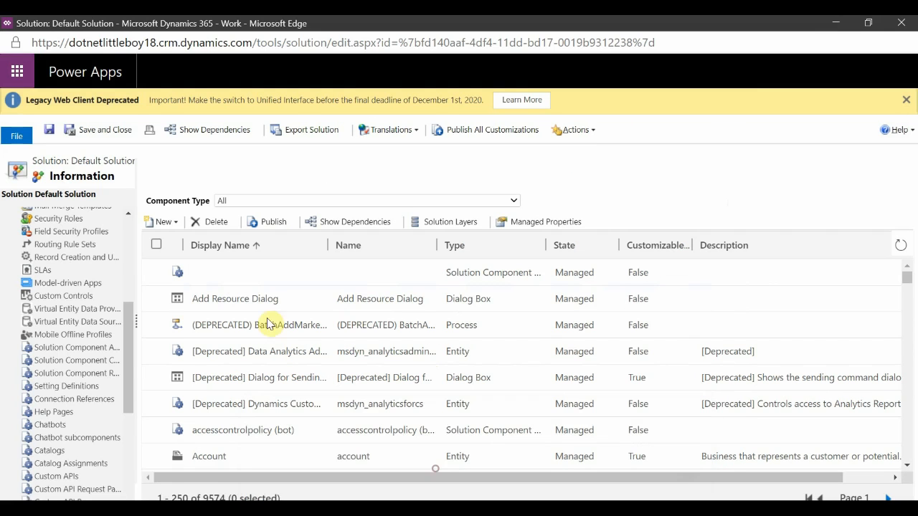
scroll(44, 277, up, 5)
click(19, 245)
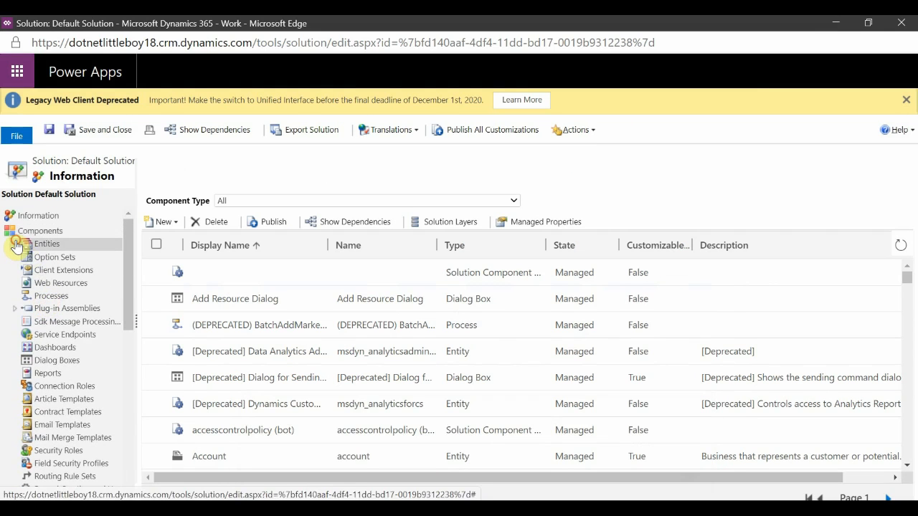
click(58, 252)
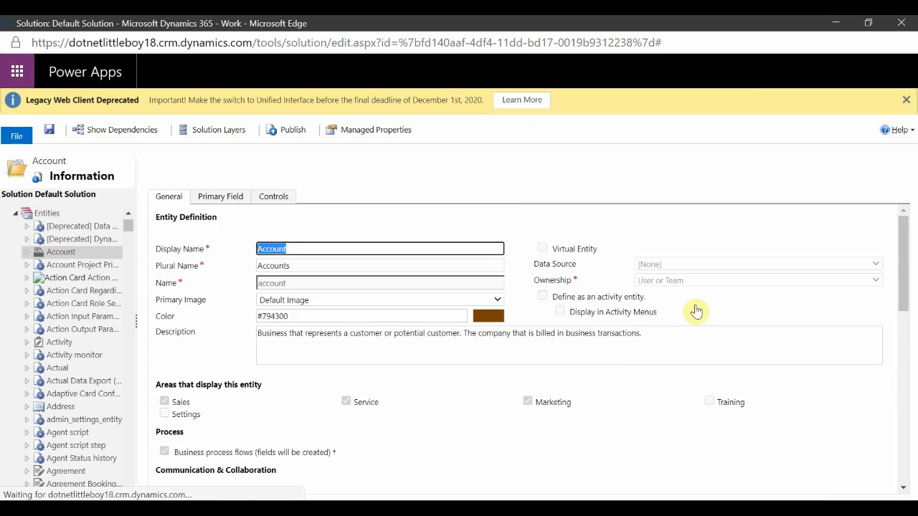
scroll(665, 375, down, 10)
scroll(290, 382, up, 4)
click(152, 328)
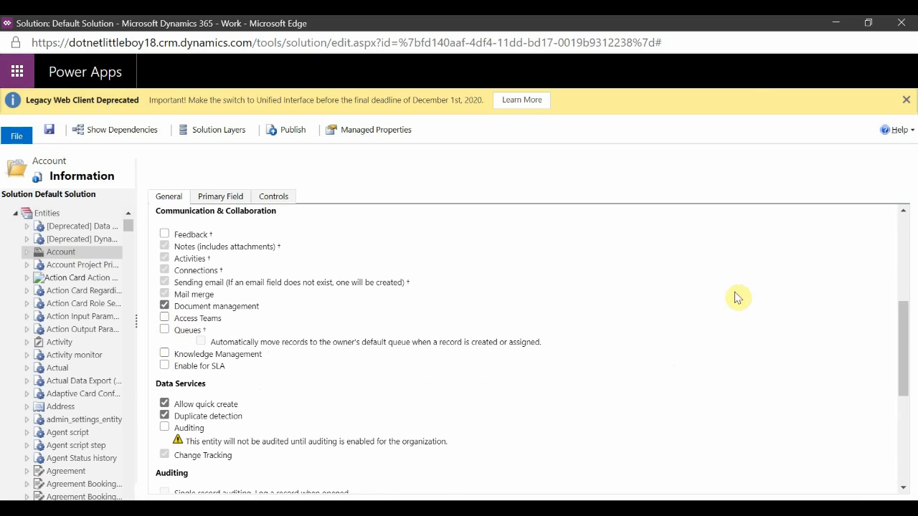
Switch between the asset dialog and the Account entity definition, scrolling through its data service and Outlook settings.
click(477, 511)
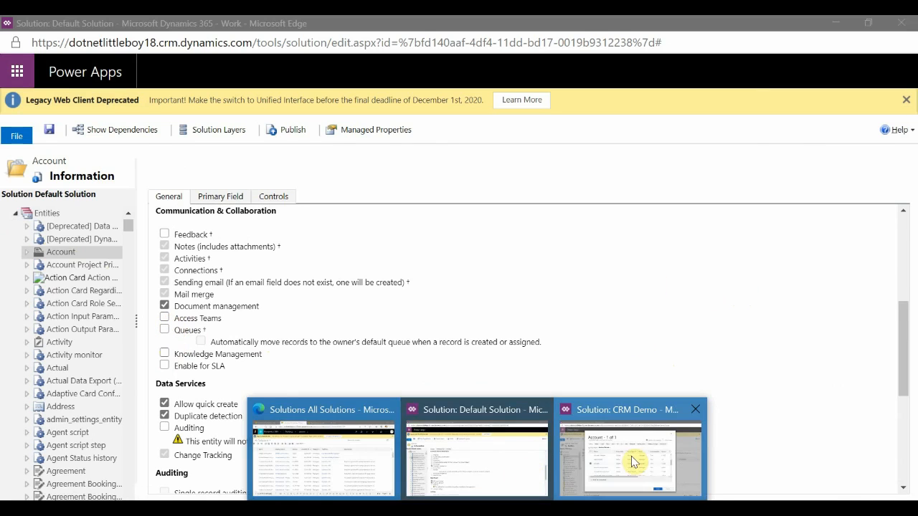
click(633, 459)
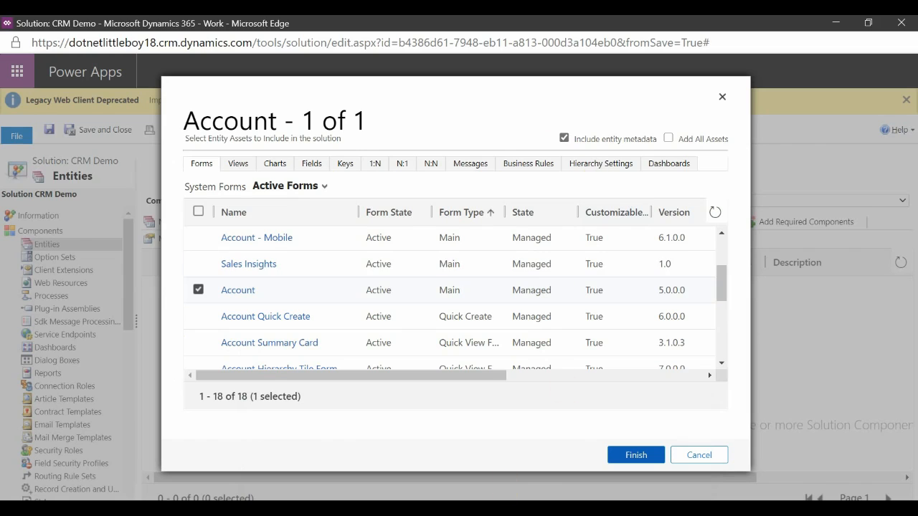
click(503, 511)
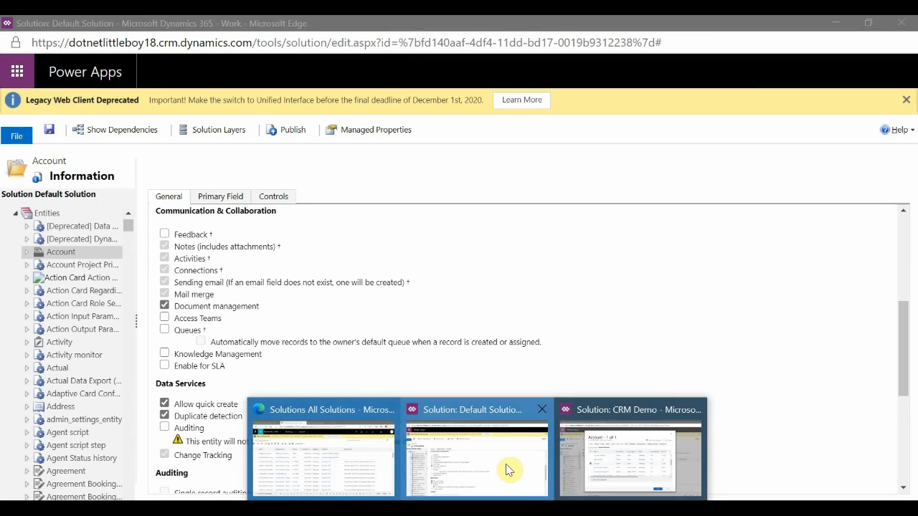
click(506, 469)
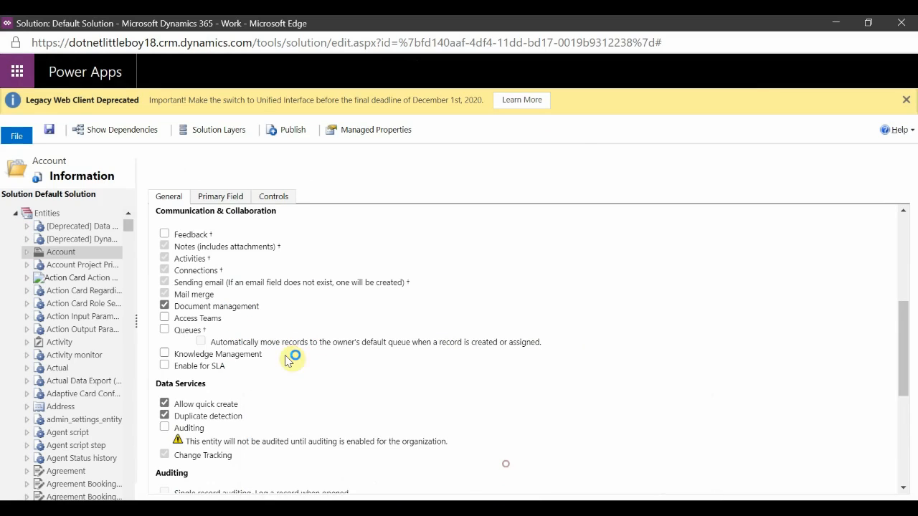
scroll(277, 358, down, 3)
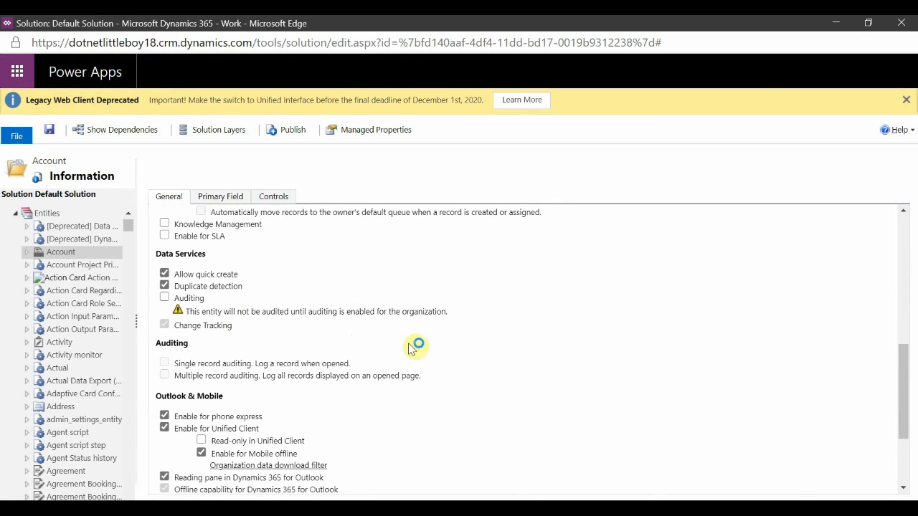
Return to the asset dialog, clear Include entity metadata, and finish adding the Account entity.
click(592, 484)
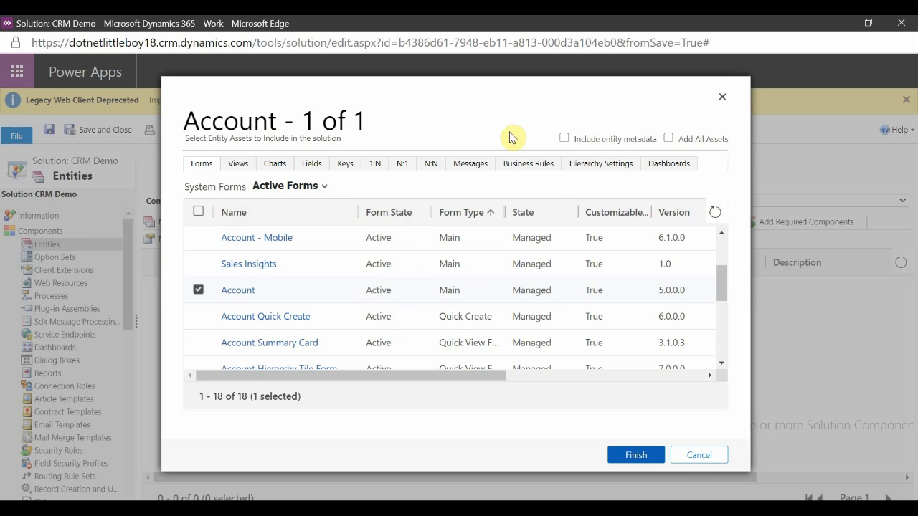
click(611, 138)
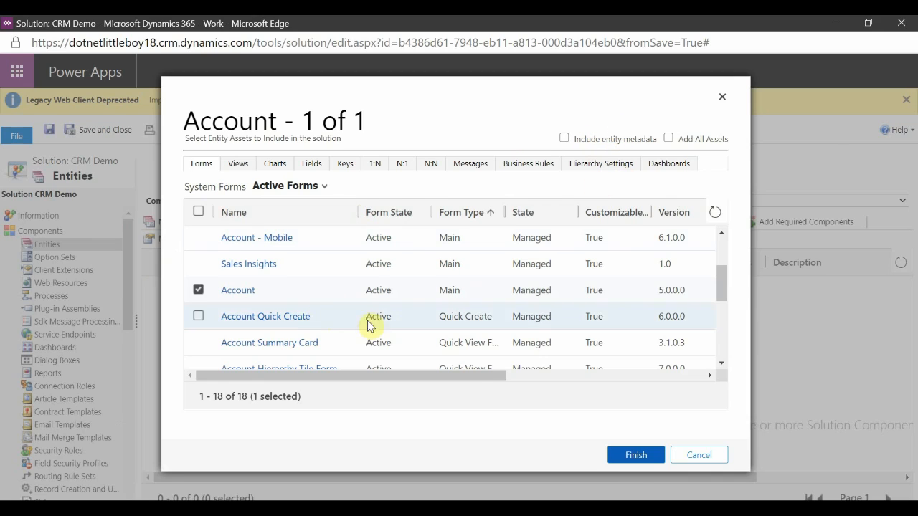
click(622, 453)
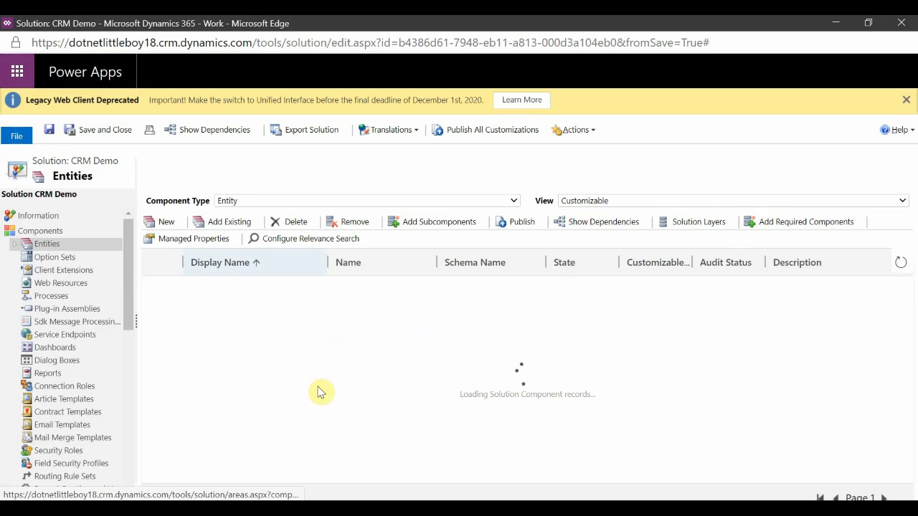
Expand the Account entity in the CRM Demo solution and browse its Fields, Keys, Relationships, Views and Forms components.
click(318, 386)
click(14, 244)
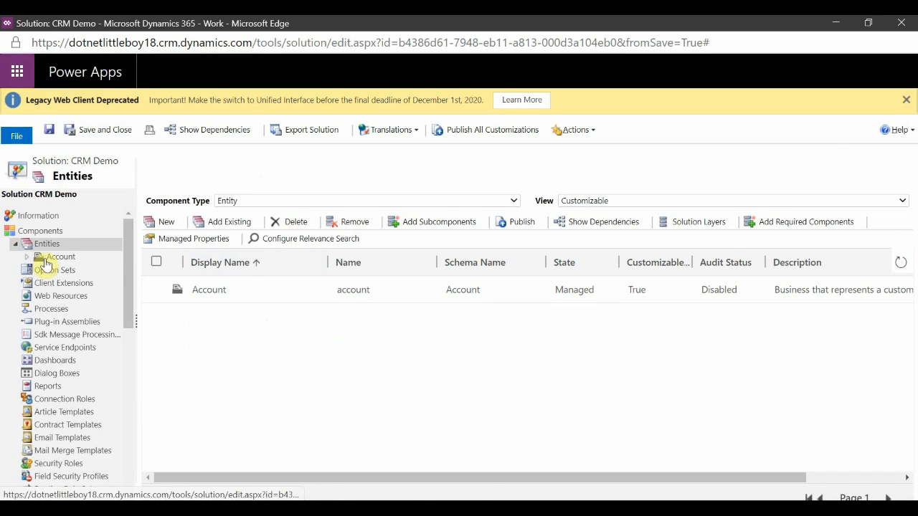
click(28, 260)
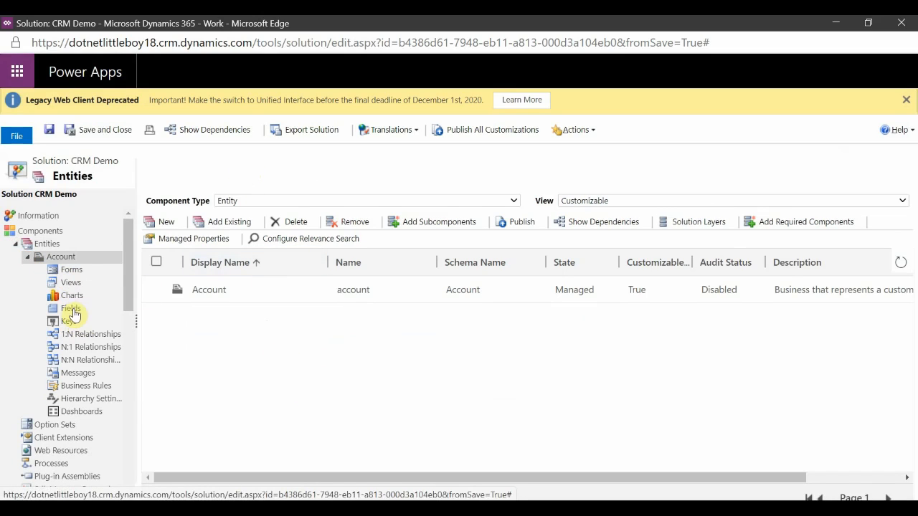
click(74, 309)
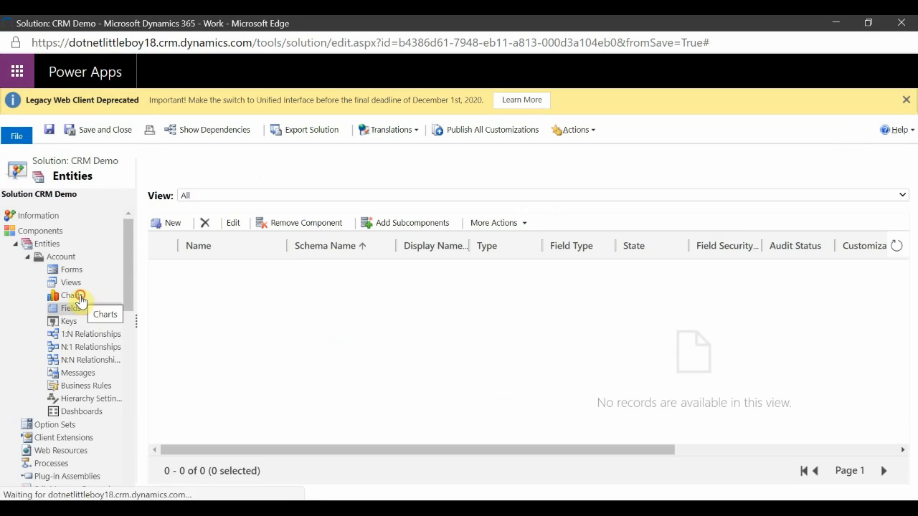
click(68, 322)
click(90, 336)
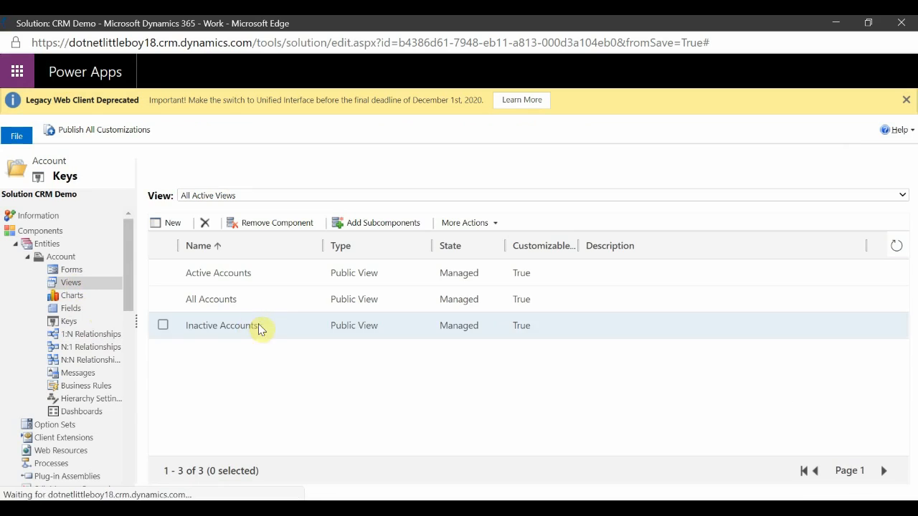
click(72, 270)
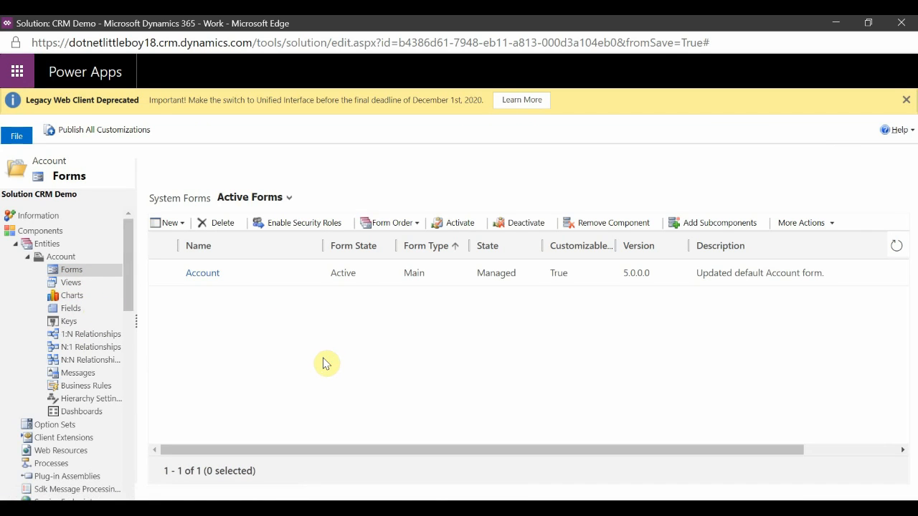
Open the Account main form in the form editor, close it, and return to the Account Fields list.
click(202, 273)
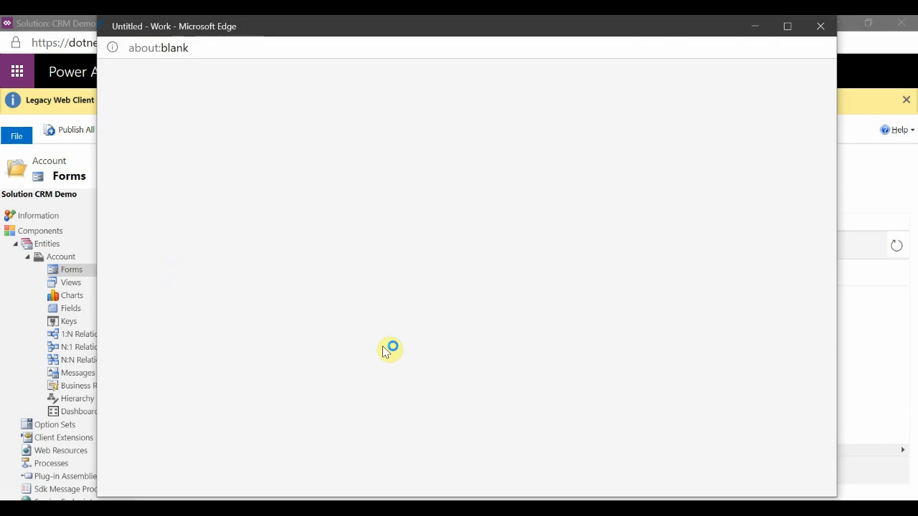
click(788, 26)
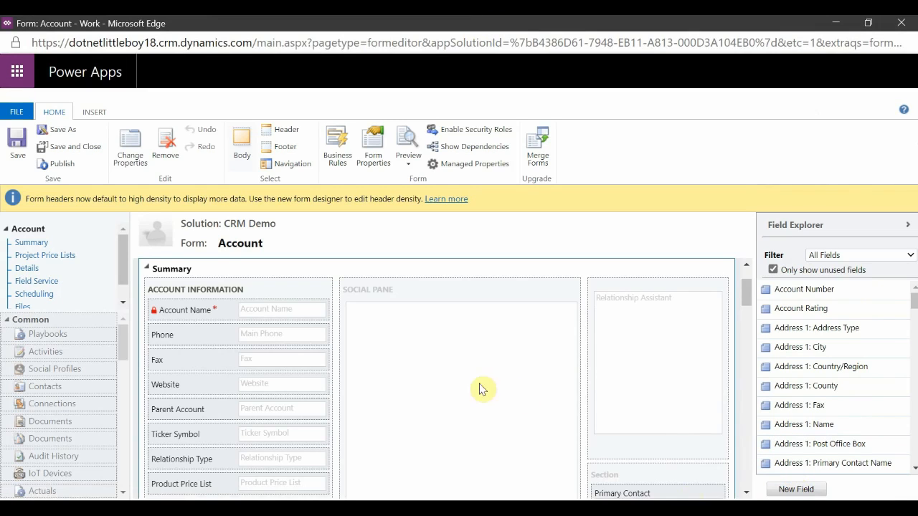
click(835, 23)
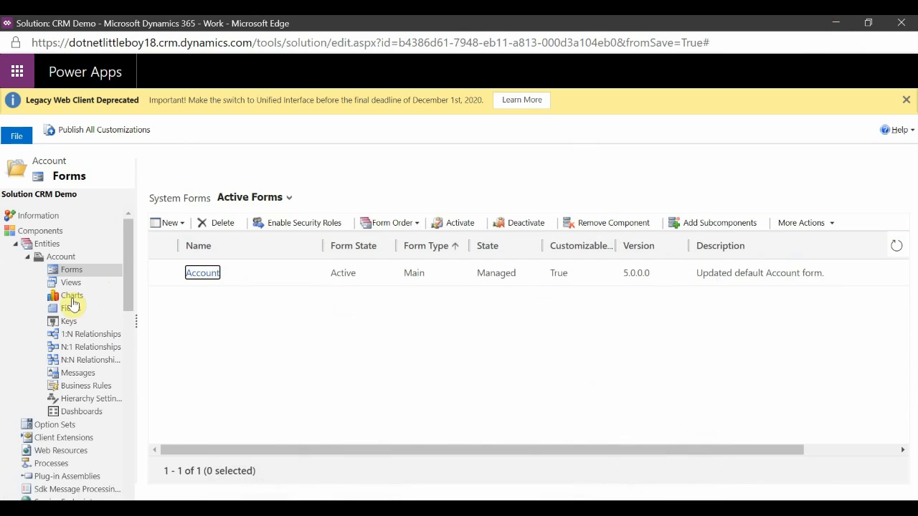
click(69, 310)
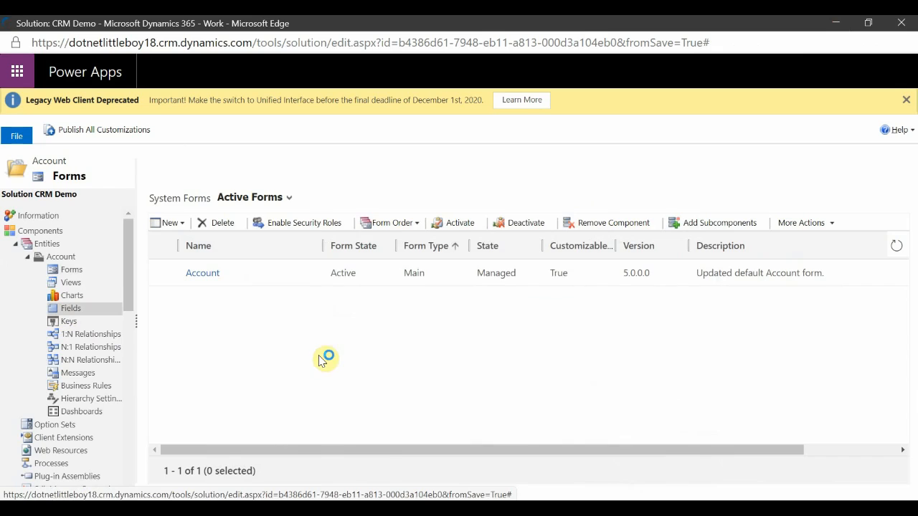
Create a new single line of text field for Account named GST NO with schema name dnlb_gstno, then save and close.
click(166, 224)
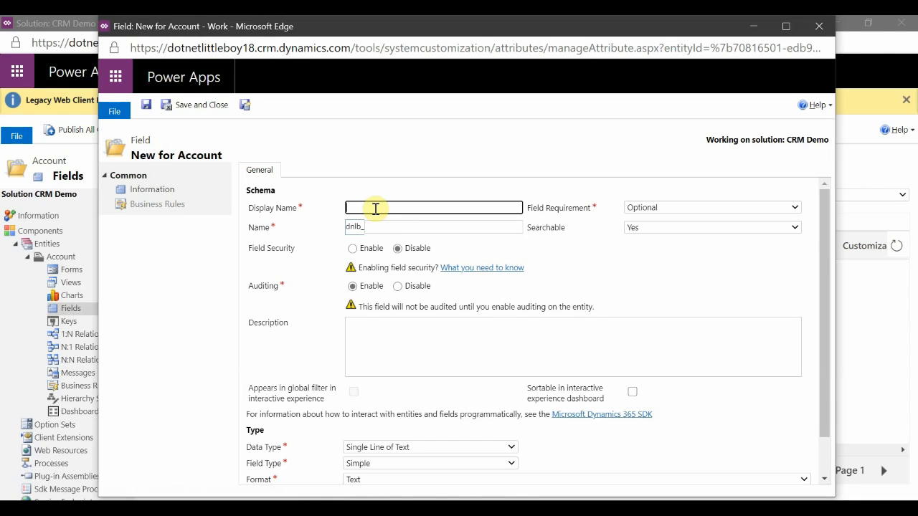
text(GST NO)
click(472, 150)
click(397, 228)
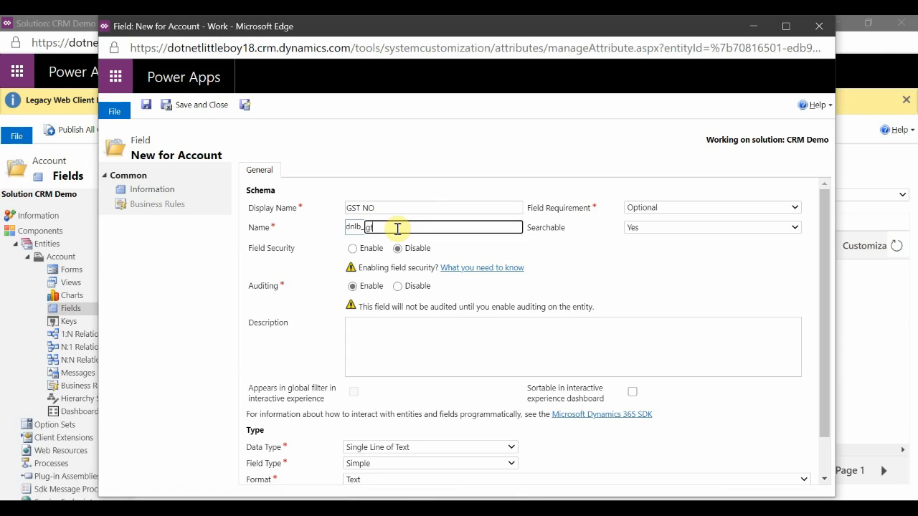
click(469, 155)
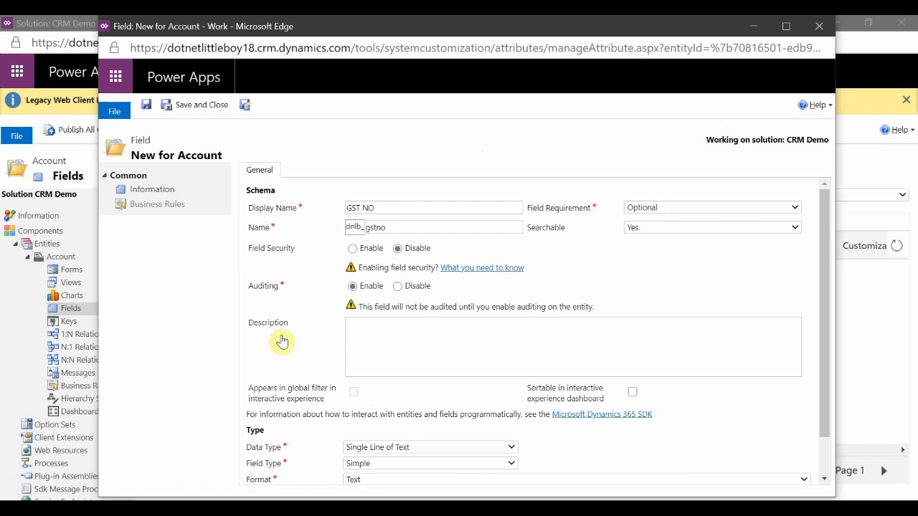
scroll(281, 341, down, 1)
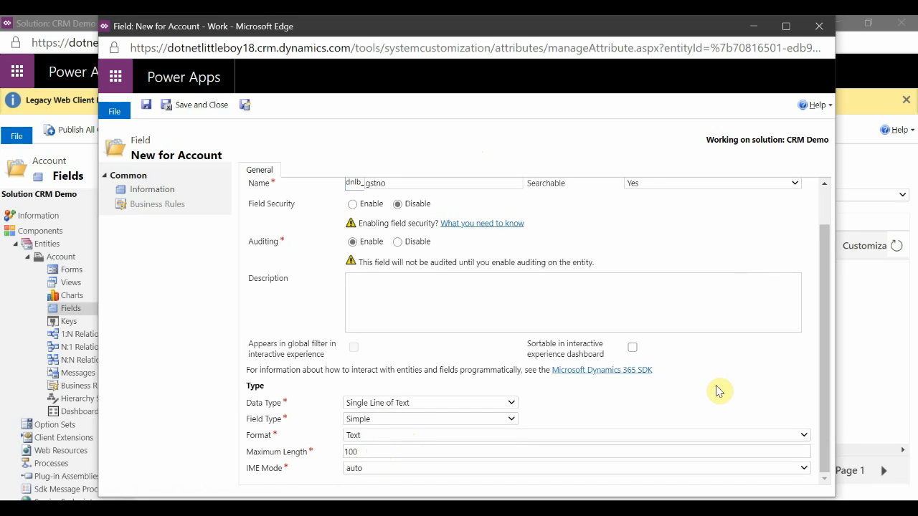
scroll(719, 391, up, 1)
click(166, 111)
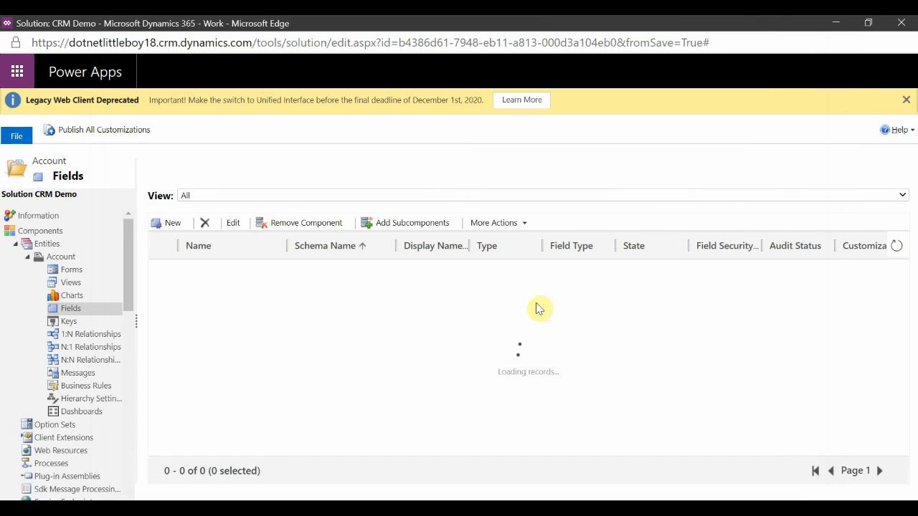
Place the GST NO field on the Account form's Account Information section below Account Name, then save and publish the form.
click(197, 276)
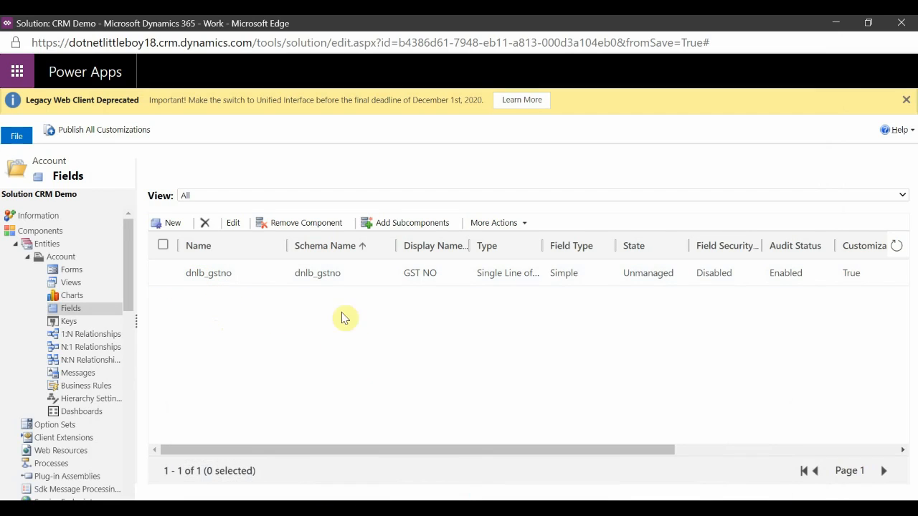
mouse_move(518, 466)
click(680, 471)
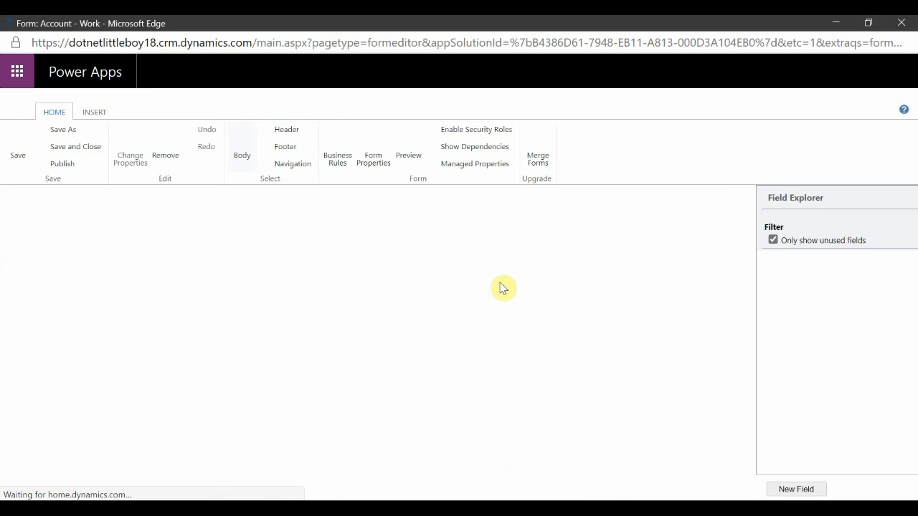
scroll(831, 404, down, 10)
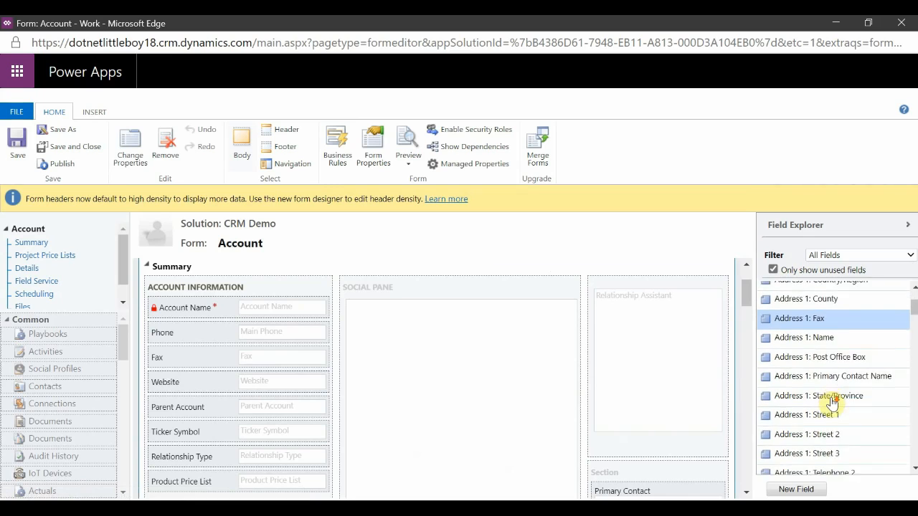
scroll(830, 404, down, 10)
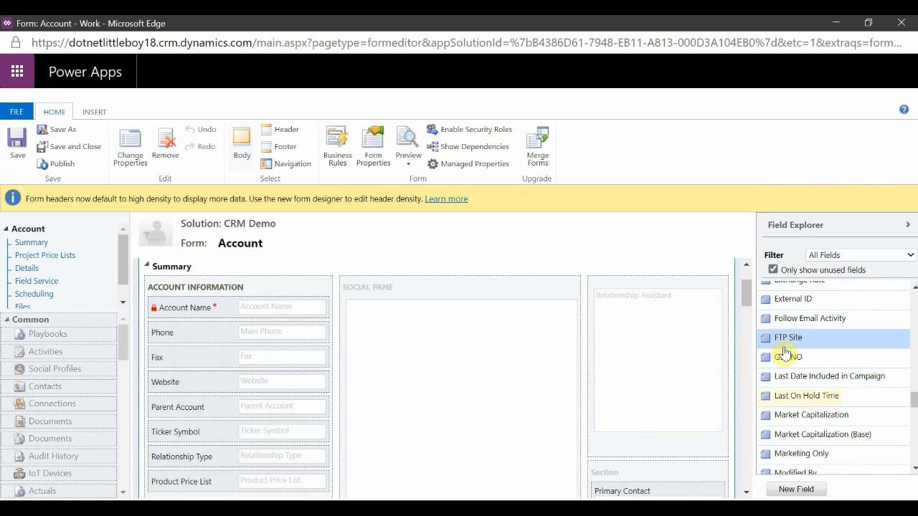
drag(788, 357, 223, 335)
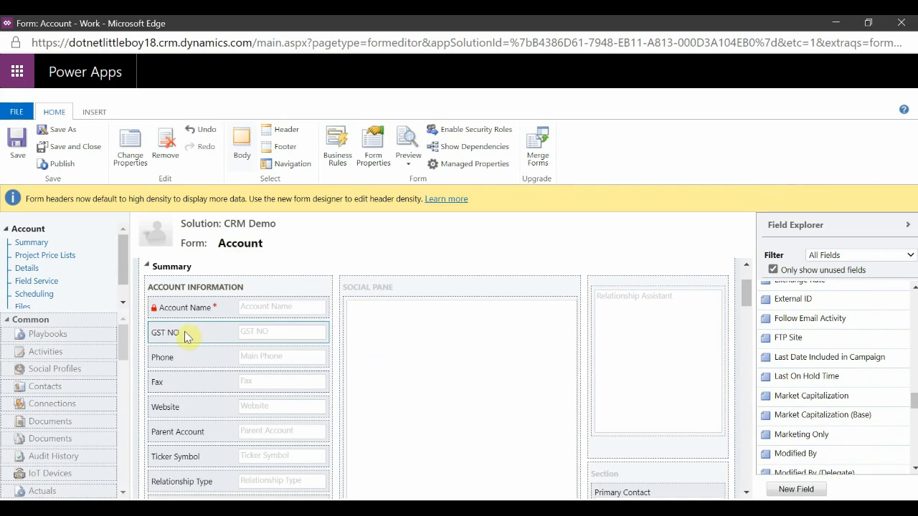
click(15, 147)
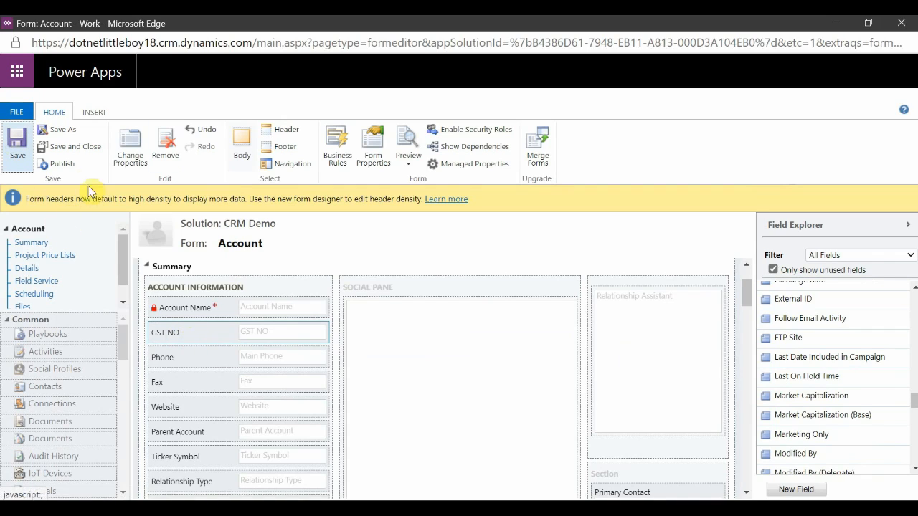
click(61, 165)
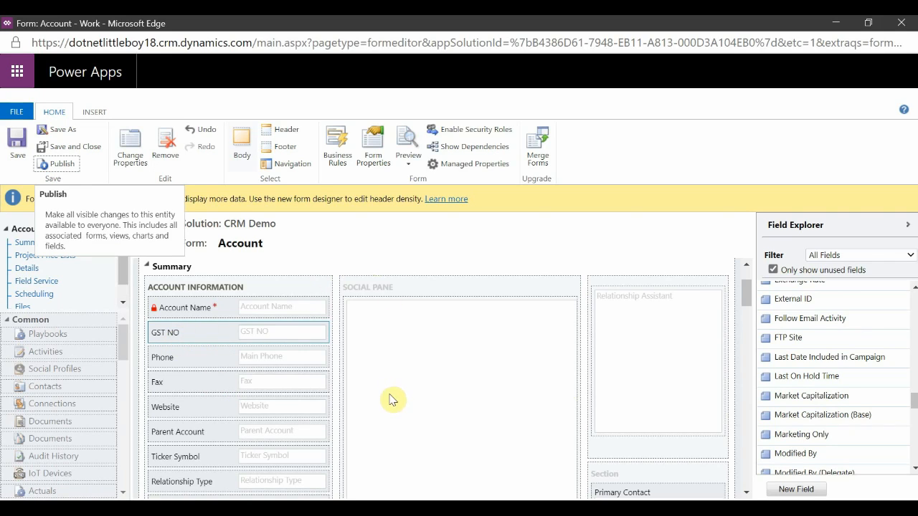
Switch to the second environment's browser and open the A Datum Corporation account record.
scroll(389, 398, down, 2)
scroll(390, 398, up, 3)
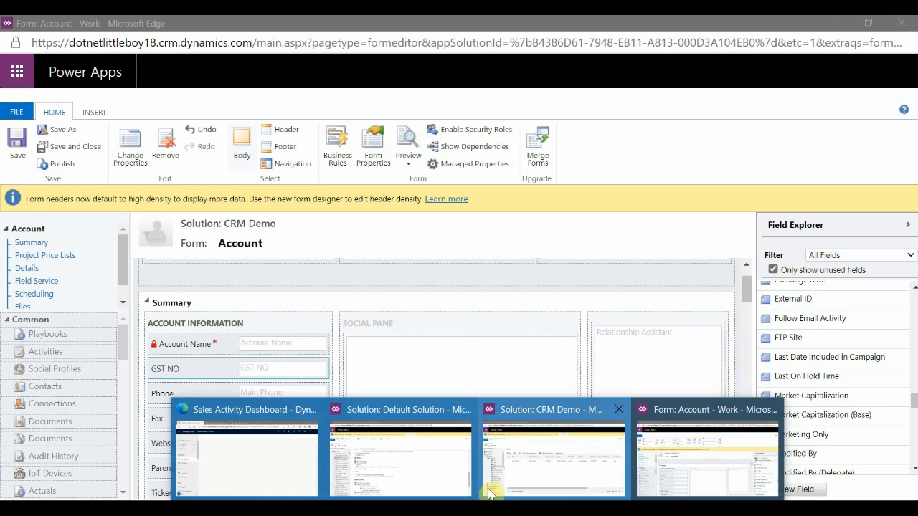
click(523, 475)
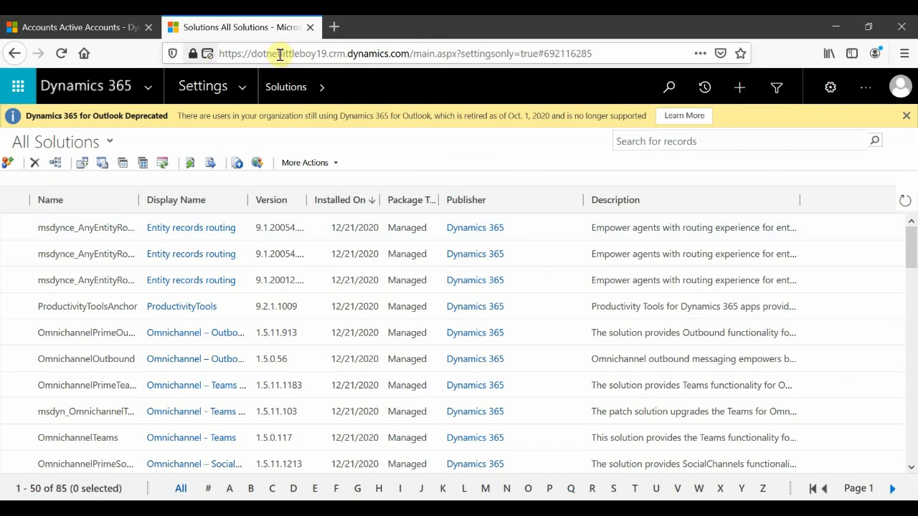
click(327, 53)
double_click(258, 53)
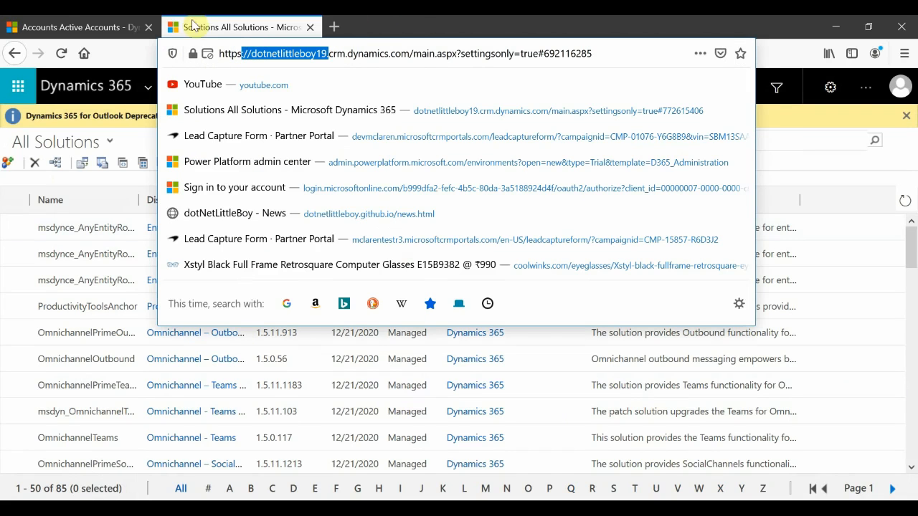
click(129, 28)
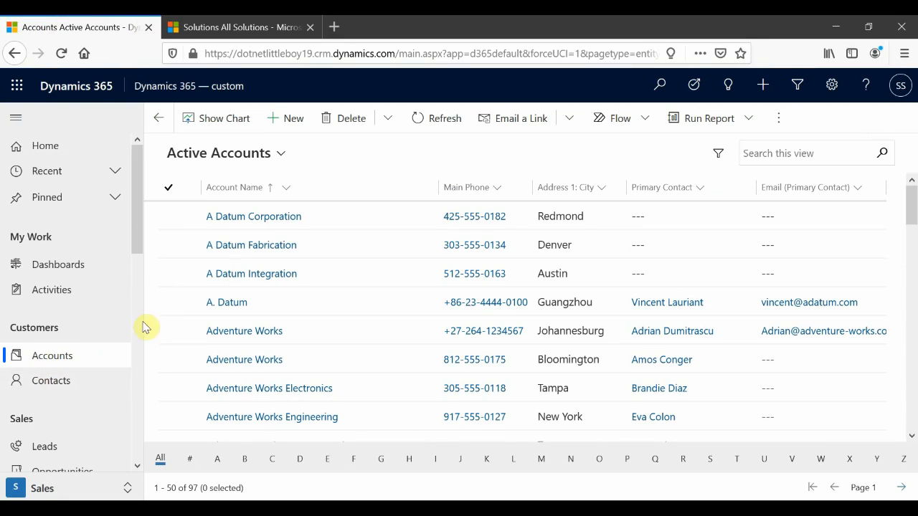
double_click(337, 225)
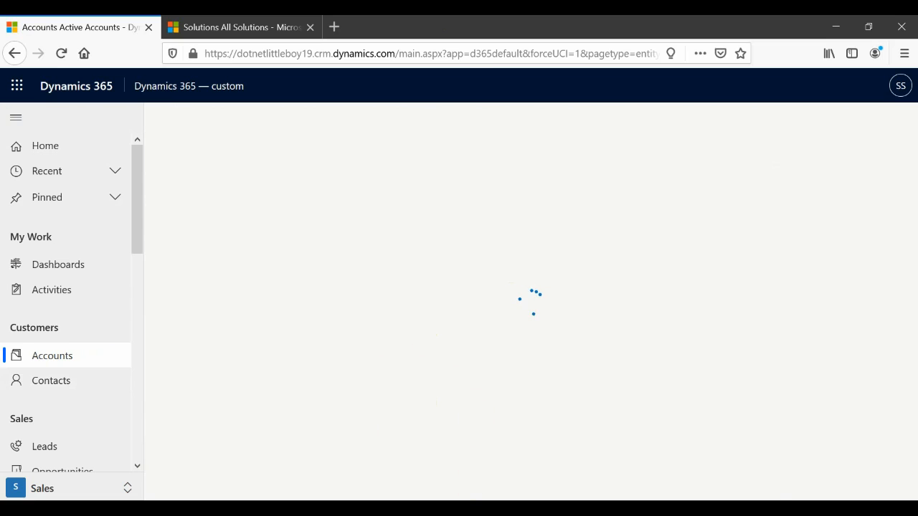
Switch between the solution window and the A Datum Corporation account form to compare its fields.
click(408, 459)
drag(154, 49, 92, 44)
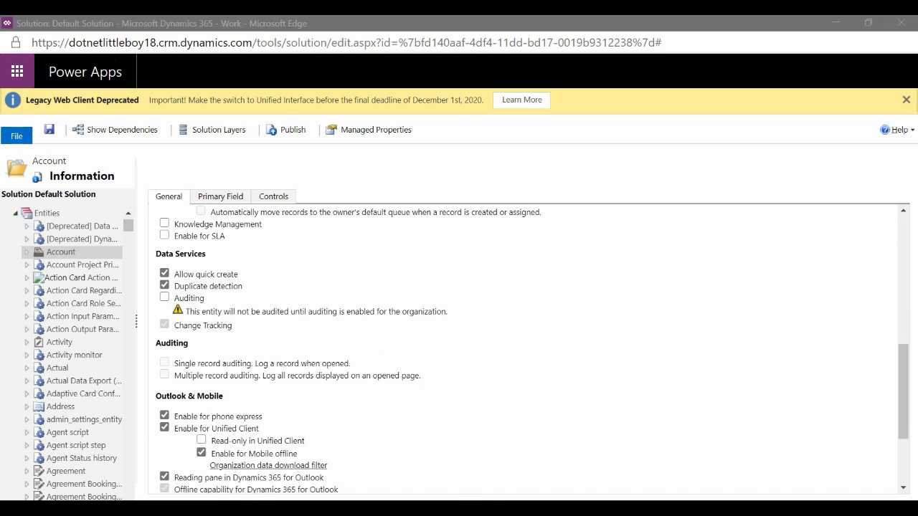
click(549, 467)
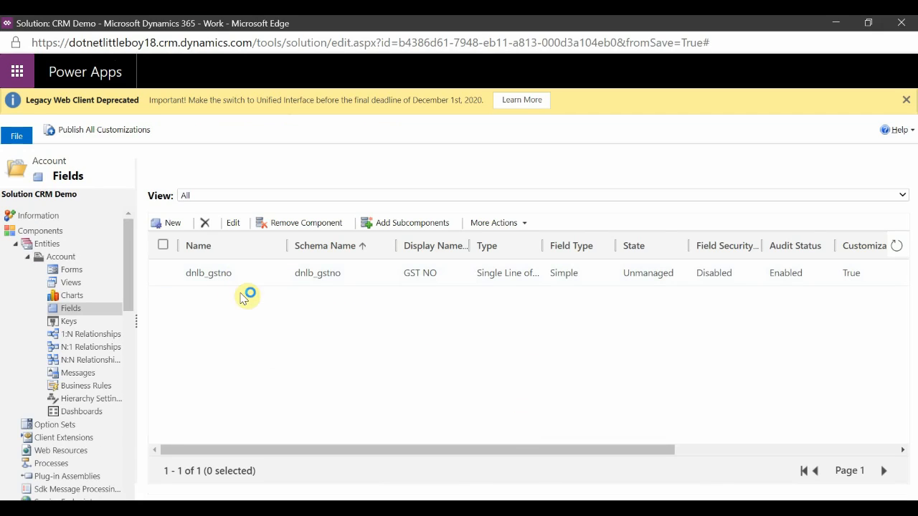
key(alt+Tab)
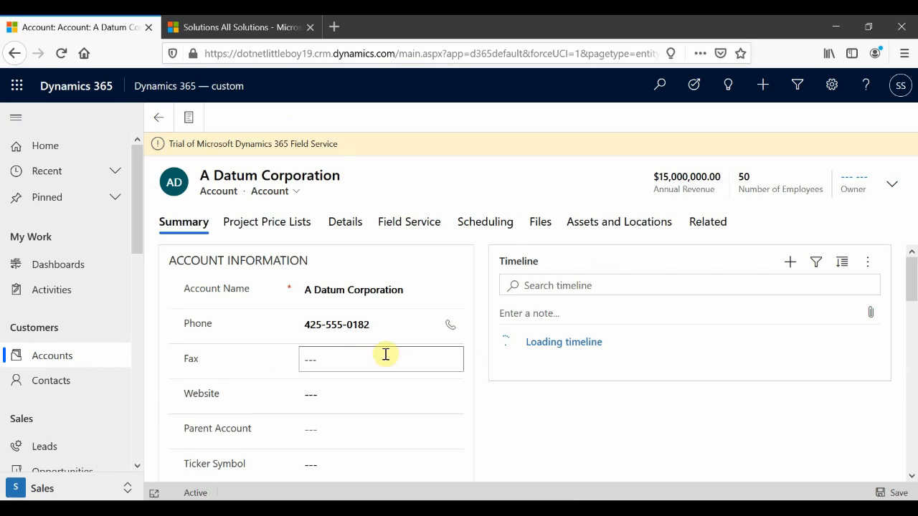
click(296, 193)
click(423, 192)
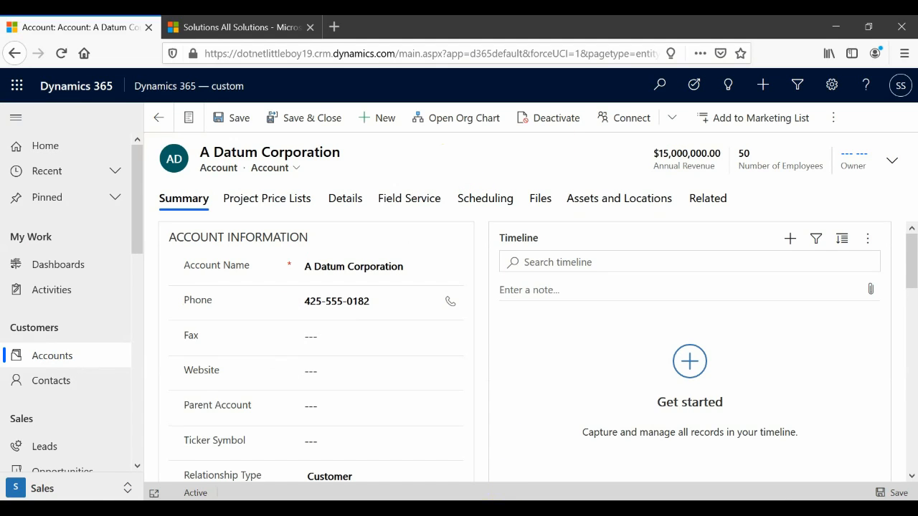
click(591, 481)
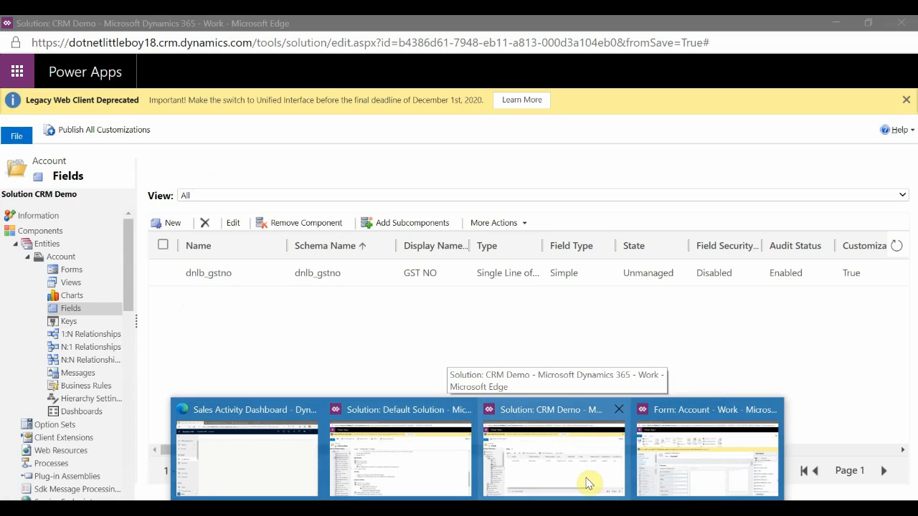
Publish all customizations and export the CRM Demo solution as an unmanaged package with no system settings.
click(48, 218)
click(300, 131)
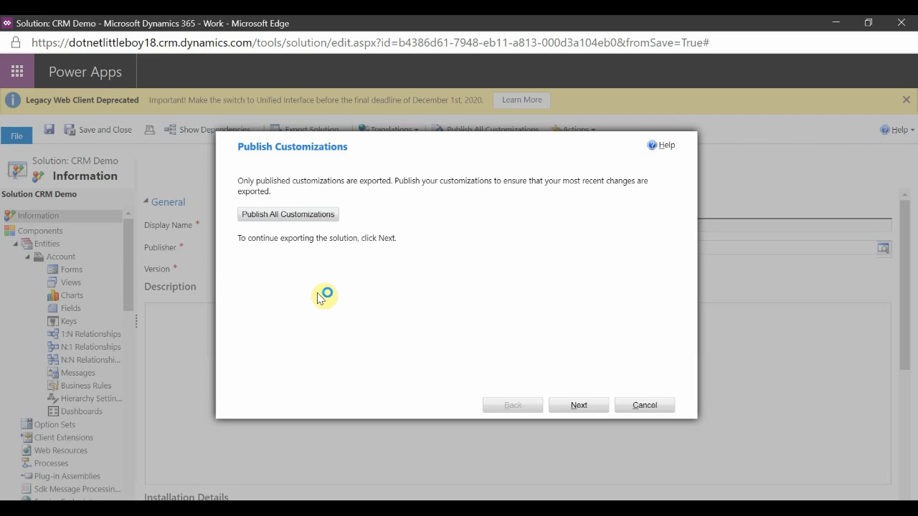
click(308, 214)
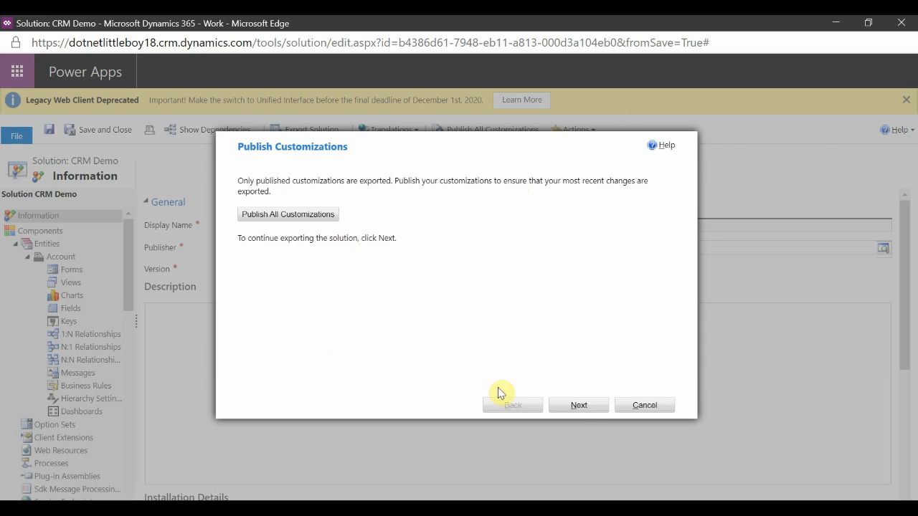
click(577, 406)
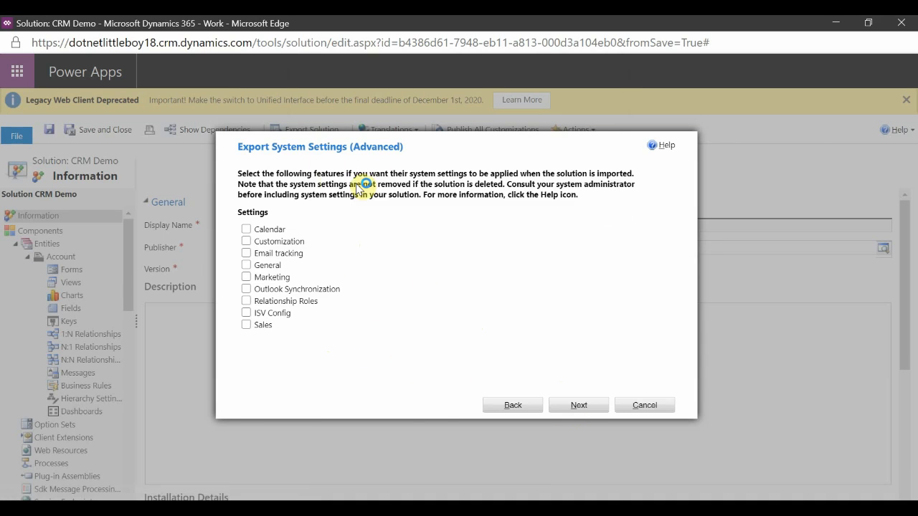
click(581, 406)
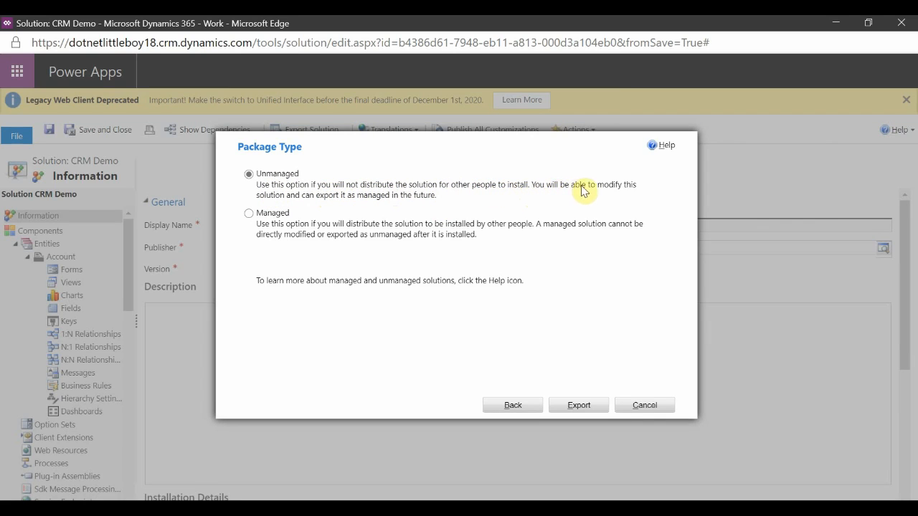
click(310, 197)
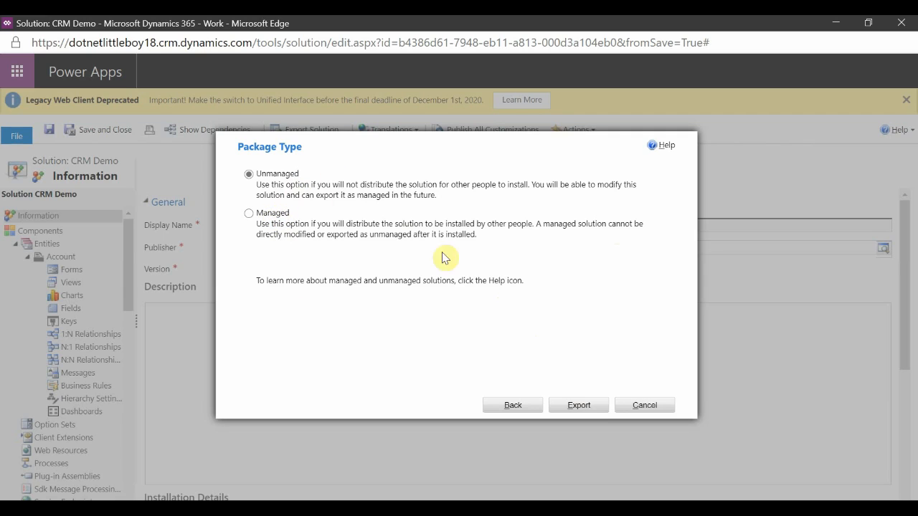
click(581, 405)
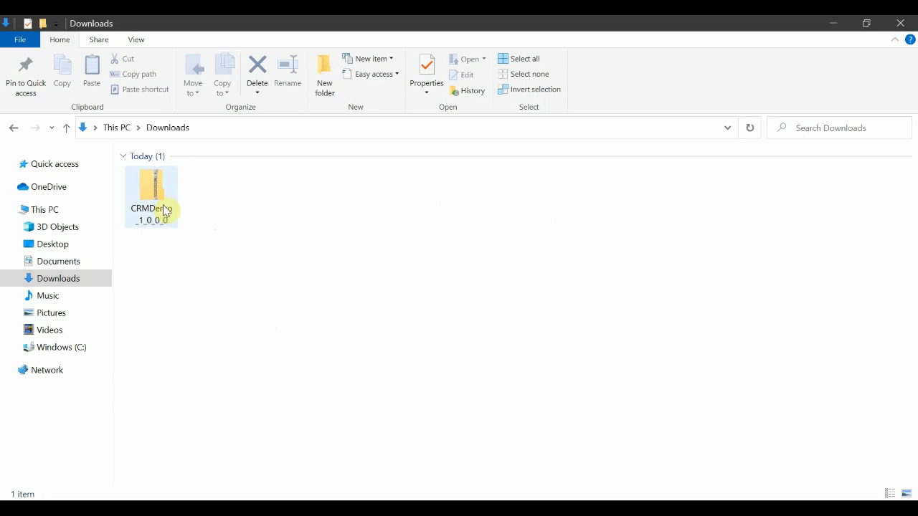
Import the exported CRMDemo_1_0_0_0 solution file into the second environment's solutions list and refresh it.
click(268, 326)
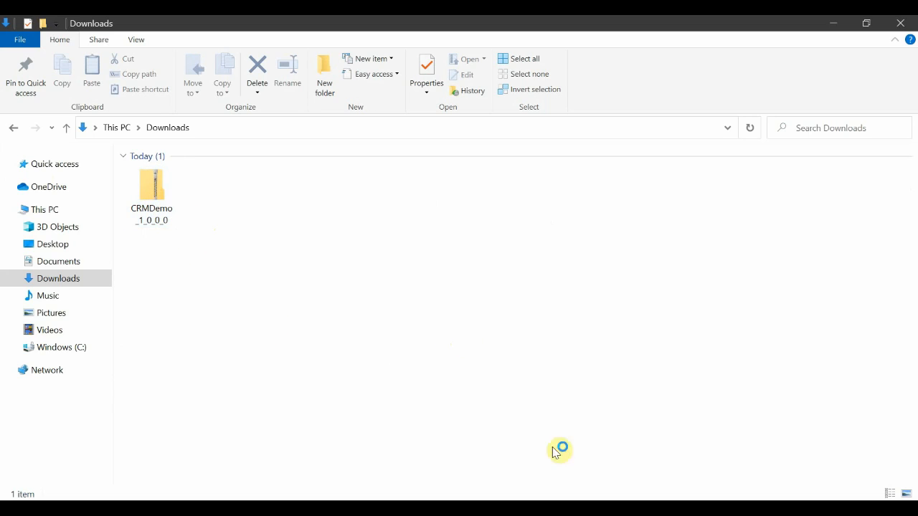
click(605, 507)
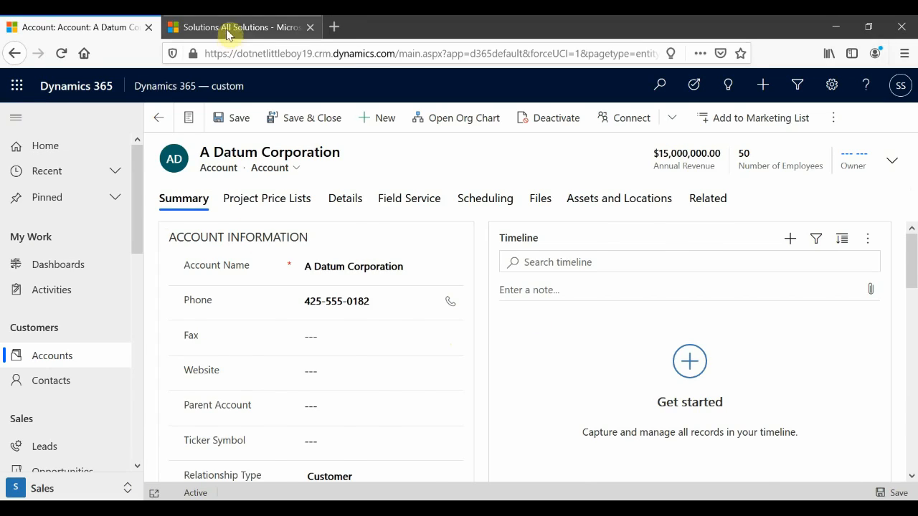
click(227, 29)
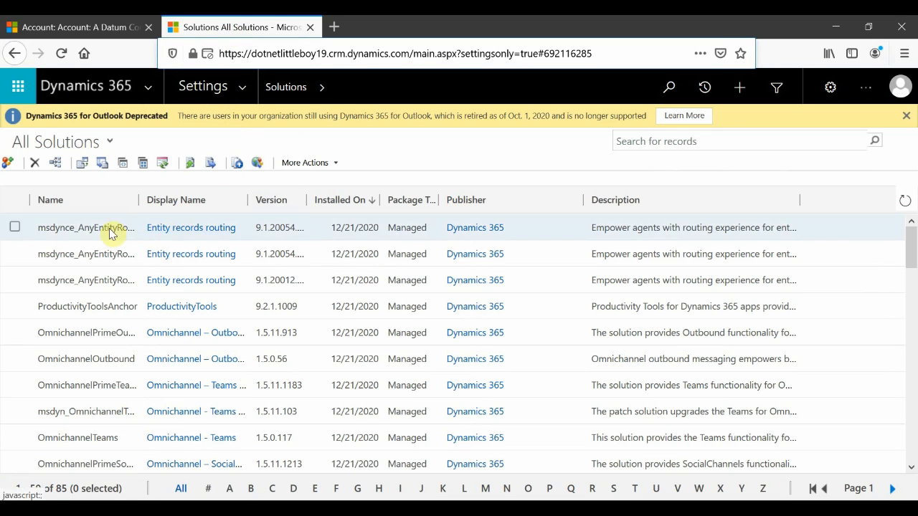
click(276, 87)
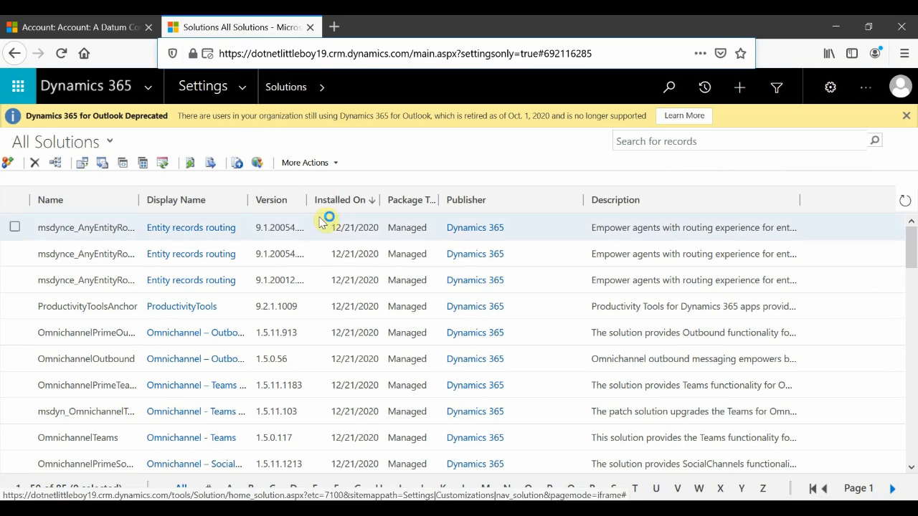
click(82, 166)
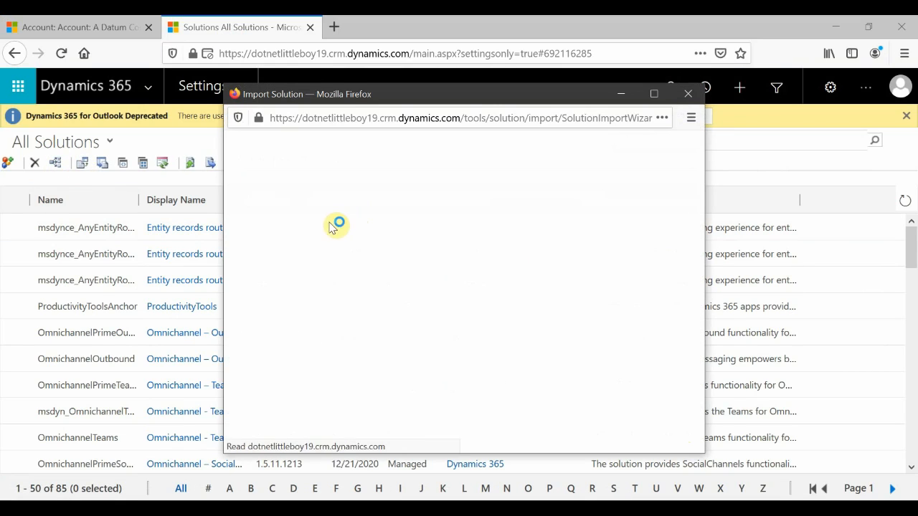
click(300, 201)
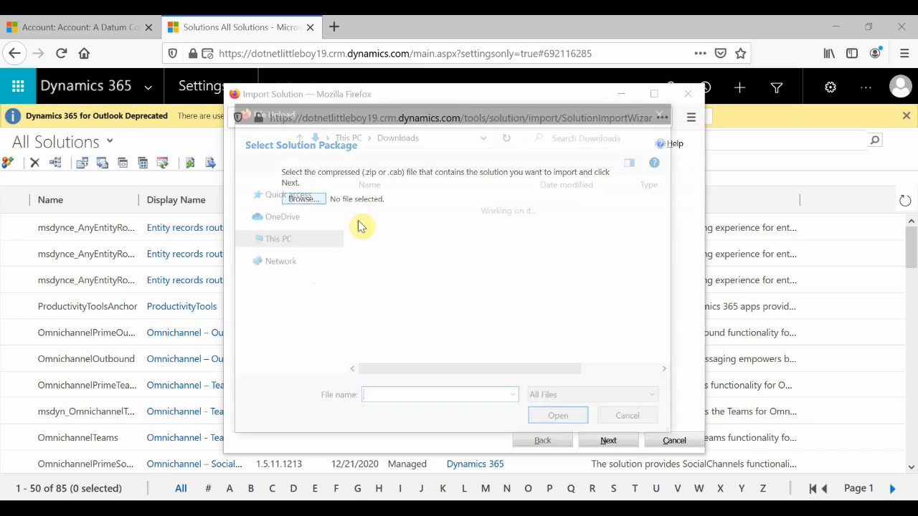
click(420, 222)
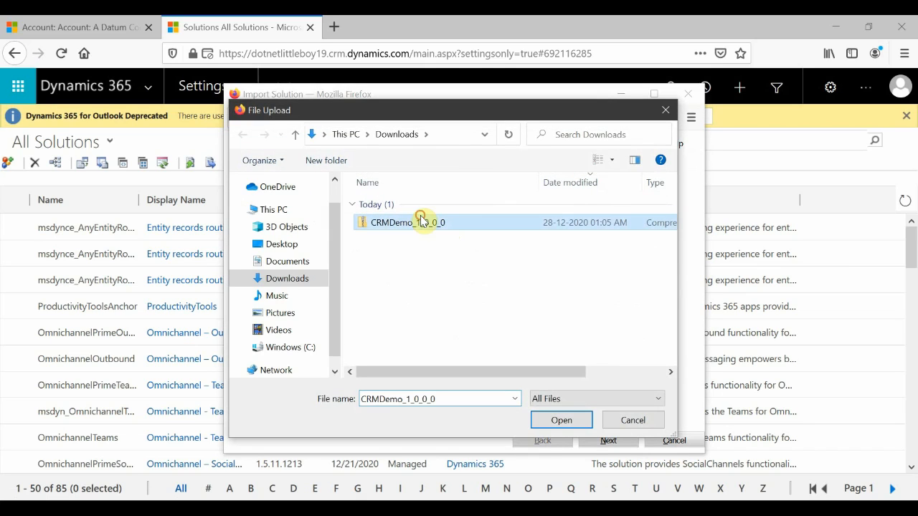
click(574, 428)
click(607, 441)
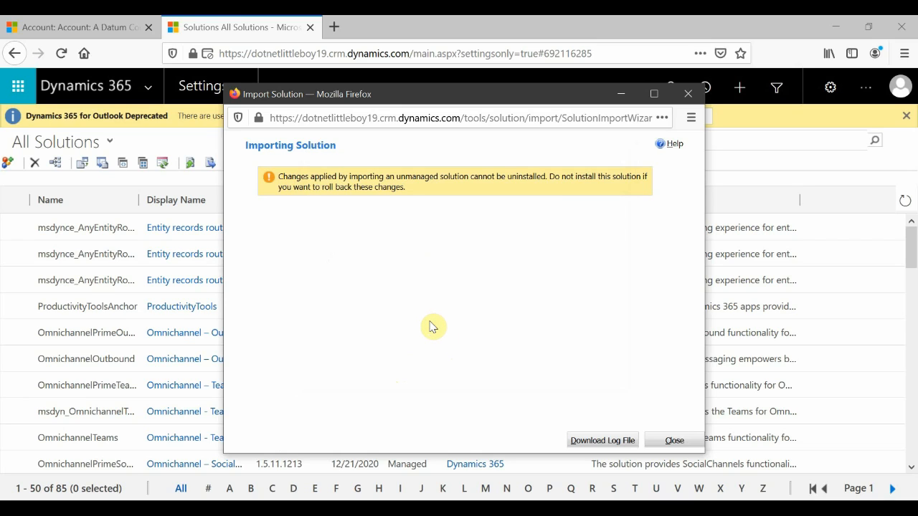
click(674, 440)
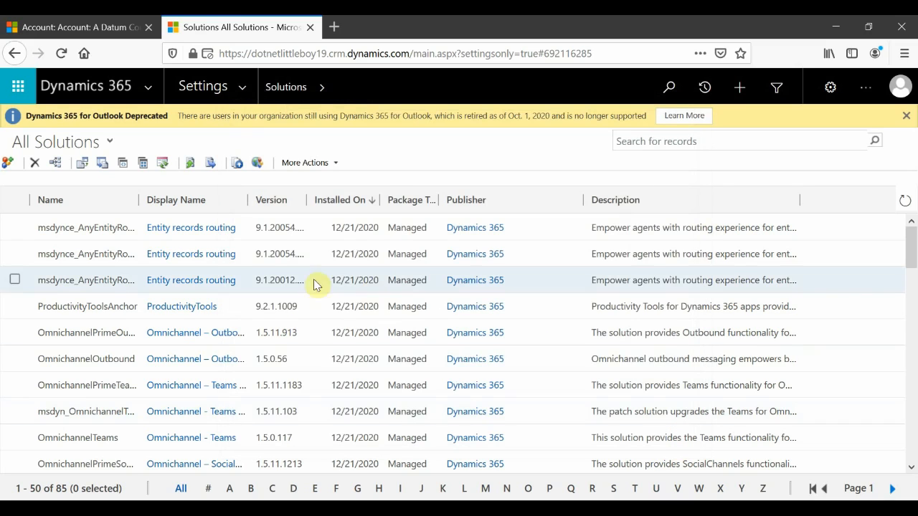
click(904, 203)
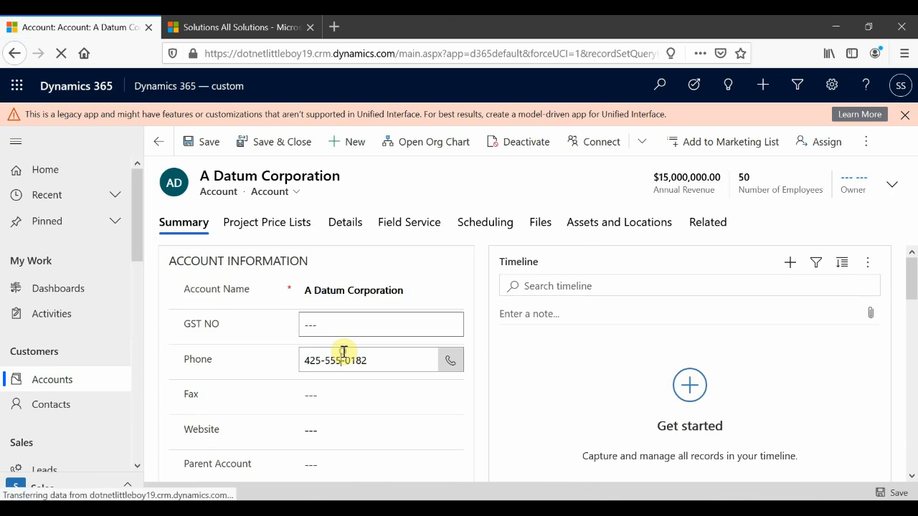
Review the GST NO field on the A Datum Corporation form and the unmanaged solution points on the slide.
click(312, 327)
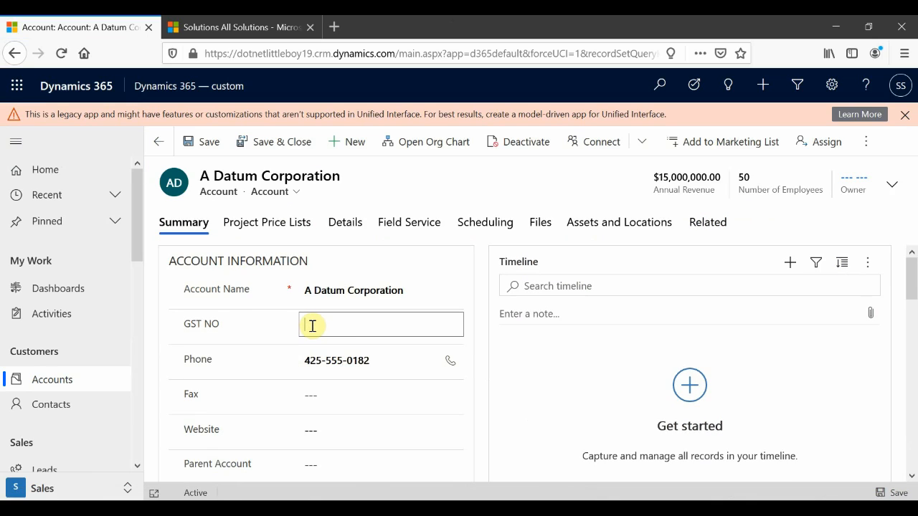
click(467, 188)
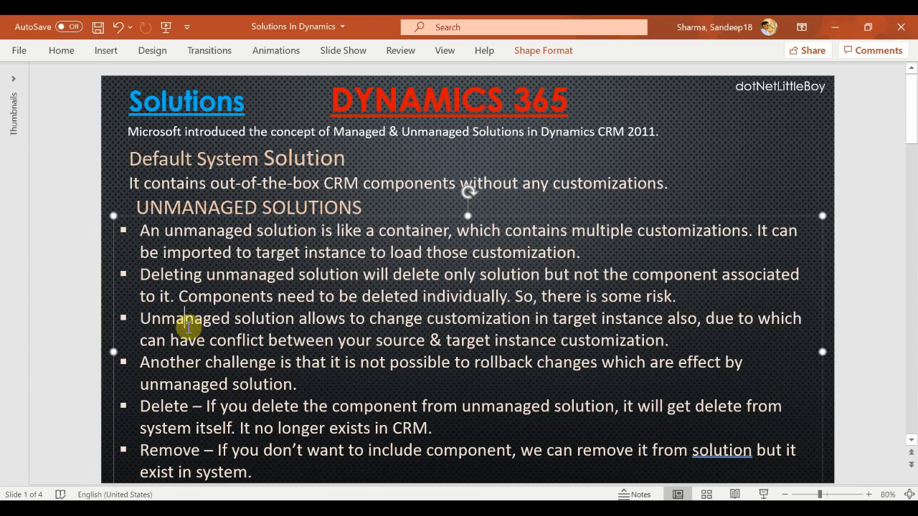
click(166, 274)
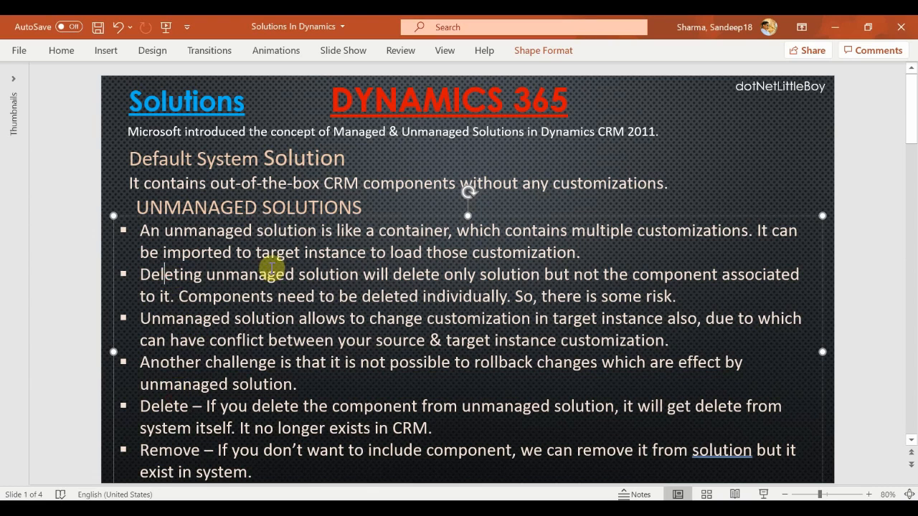
click(466, 274)
click(410, 274)
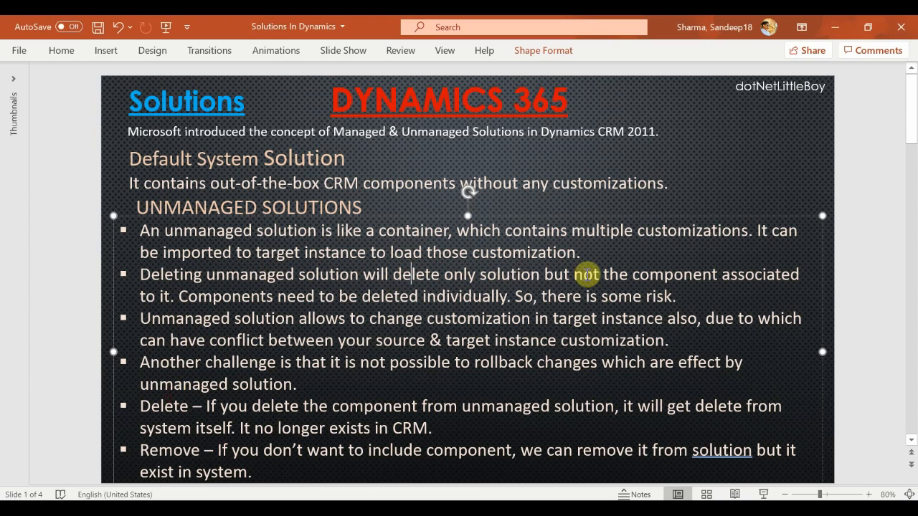
click(237, 334)
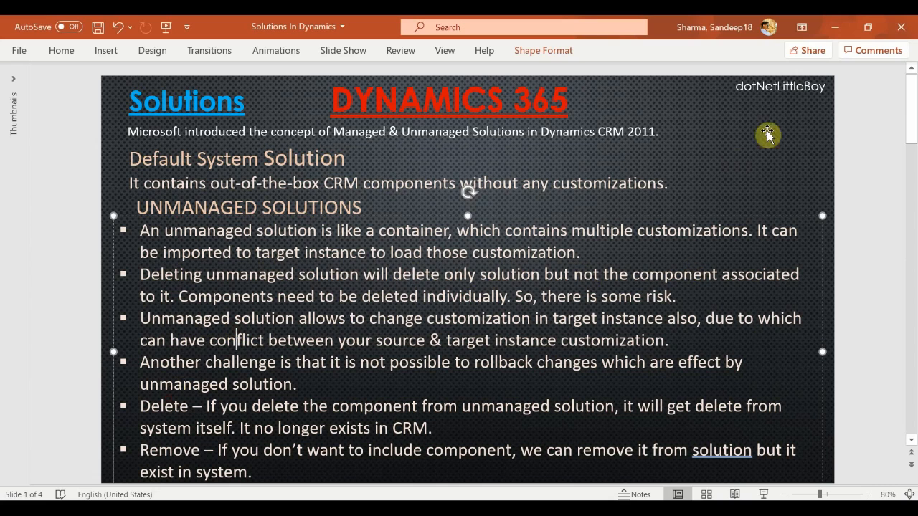
click(837, 28)
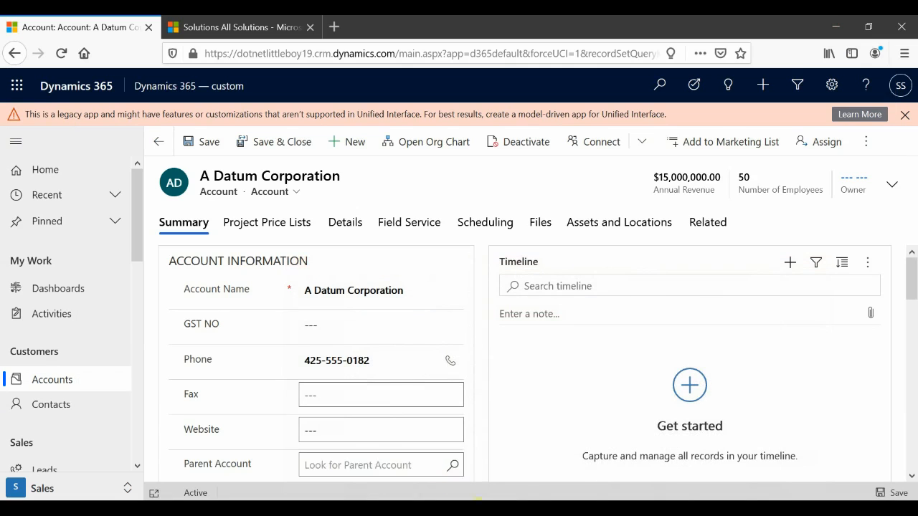
Delete the unmanaged CRM Demo solution from the second environment's solutions list.
mouse_move(548, 501)
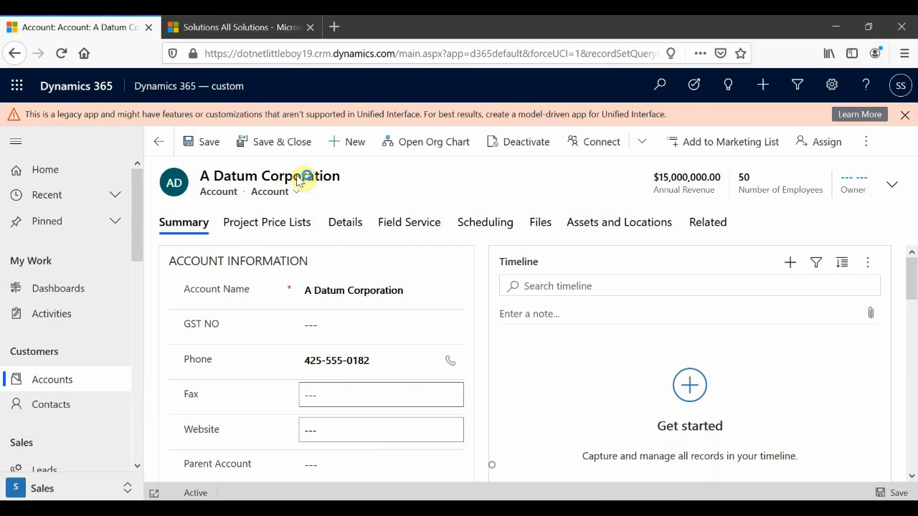
click(188, 26)
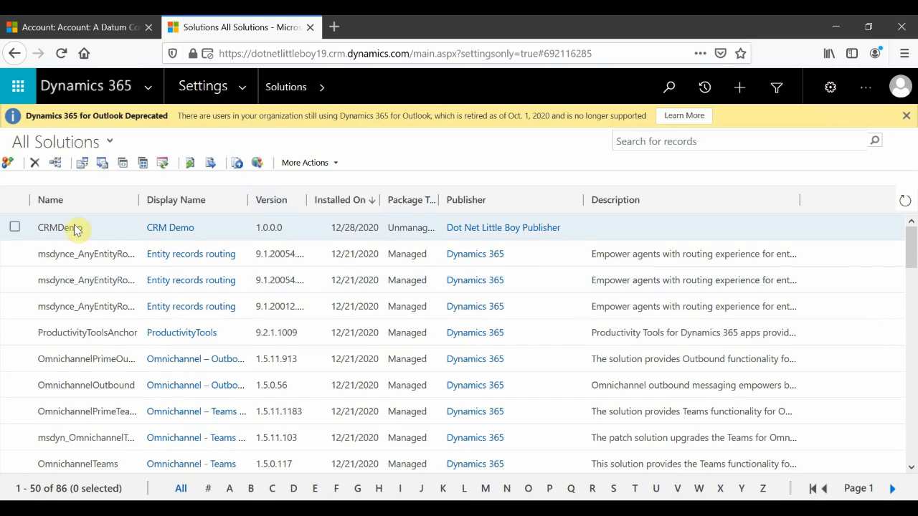
click(86, 27)
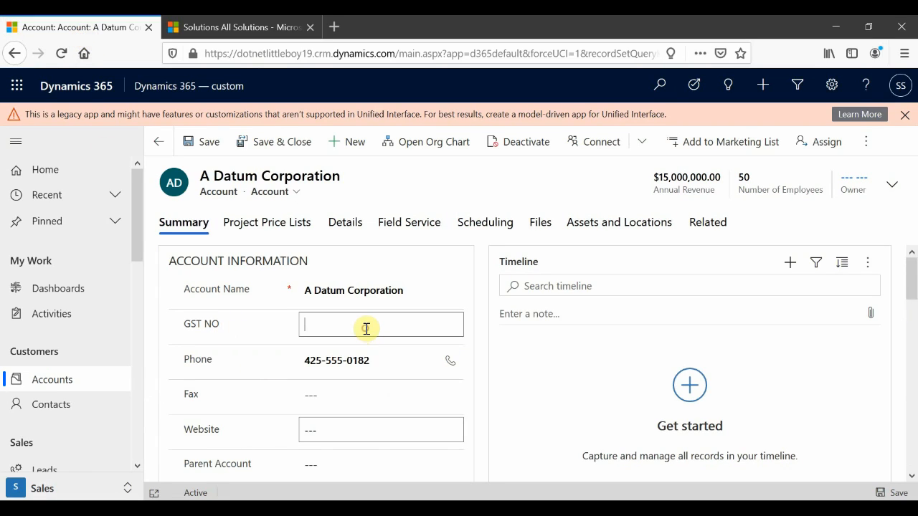
click(232, 24)
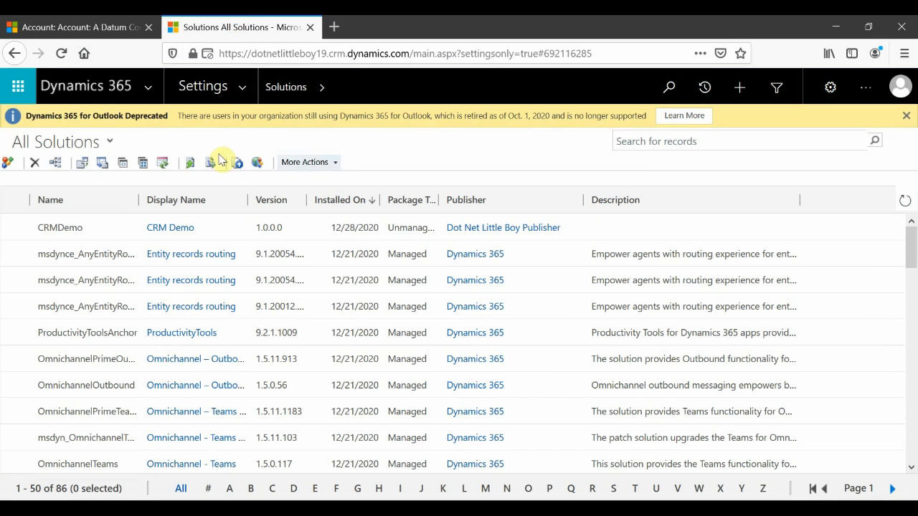
click(12, 231)
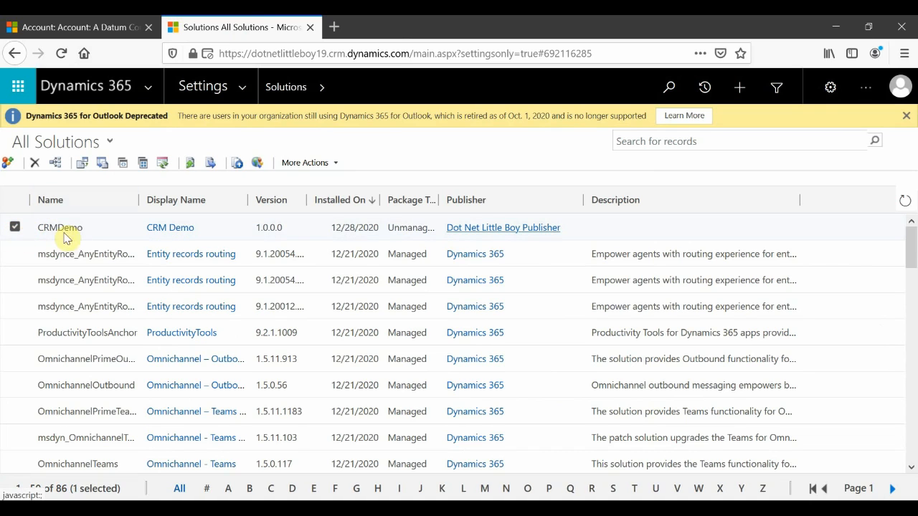
click(34, 162)
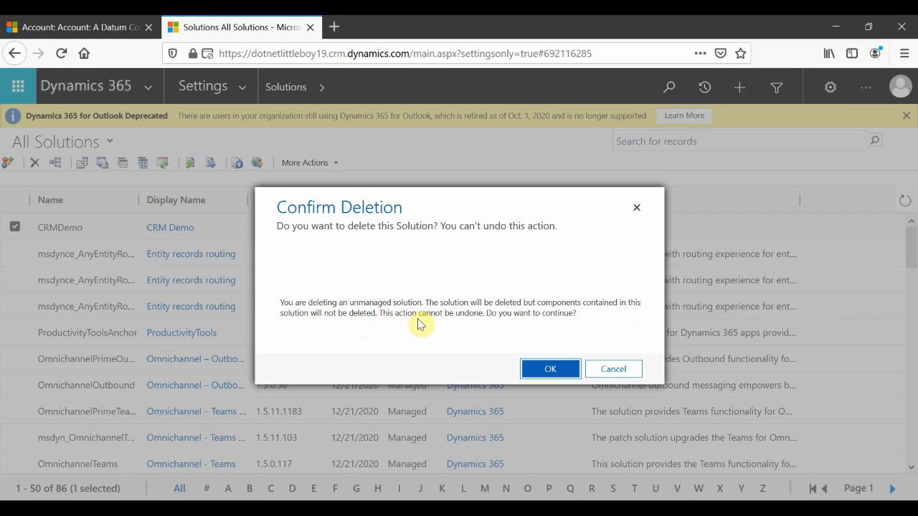
click(547, 374)
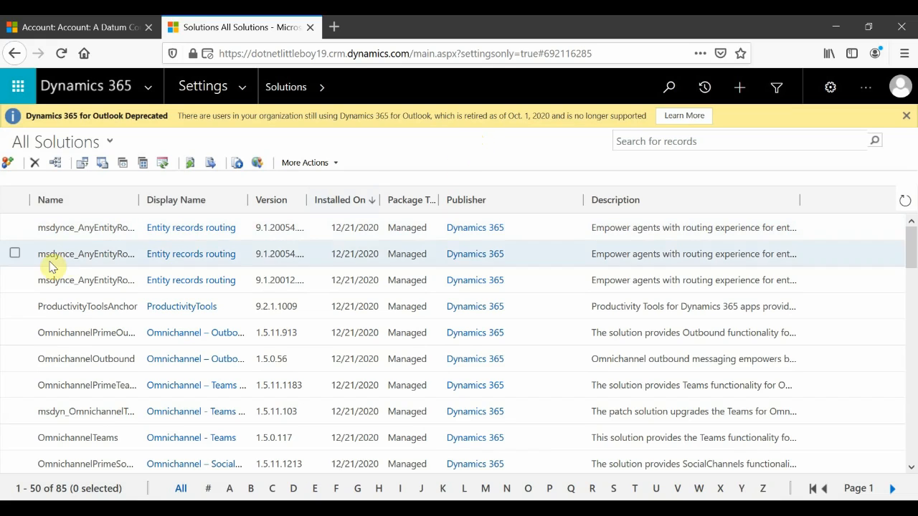
Reload the account record, then open Customize the System from the second environment's Customizations settings.
click(109, 27)
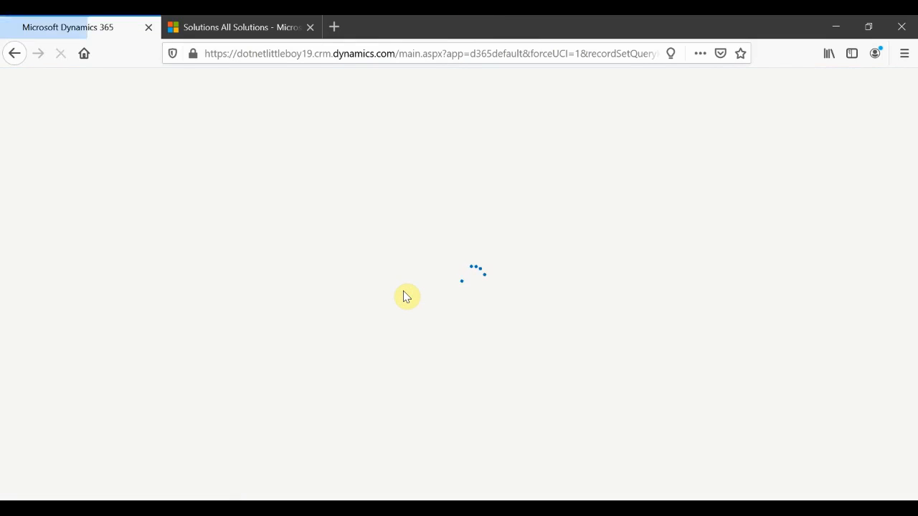
click(225, 26)
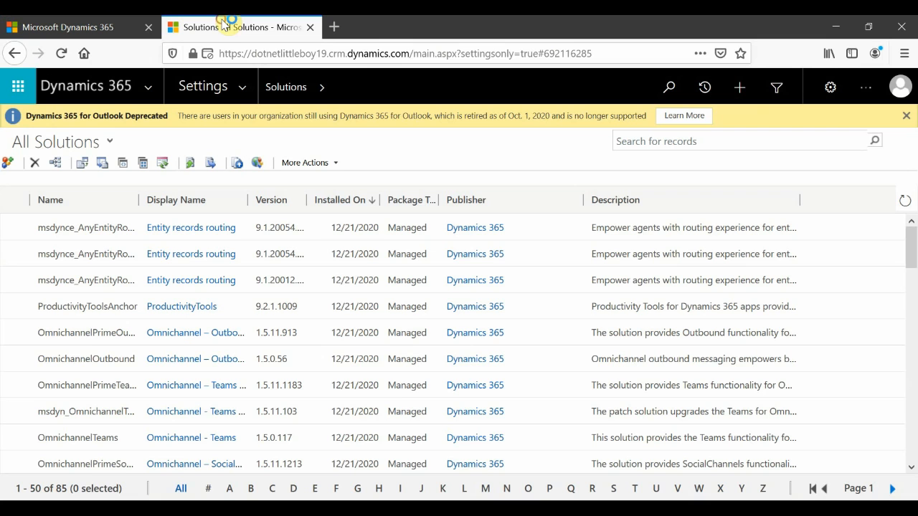
click(246, 85)
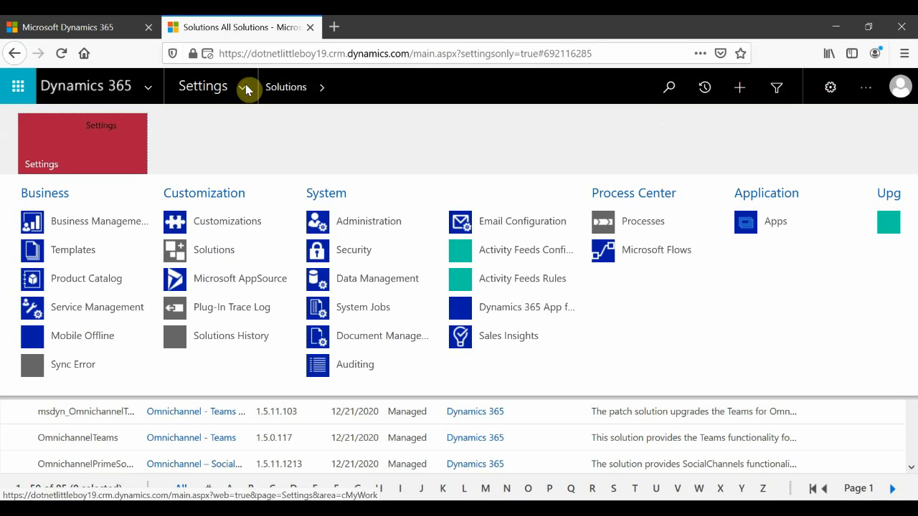
click(236, 223)
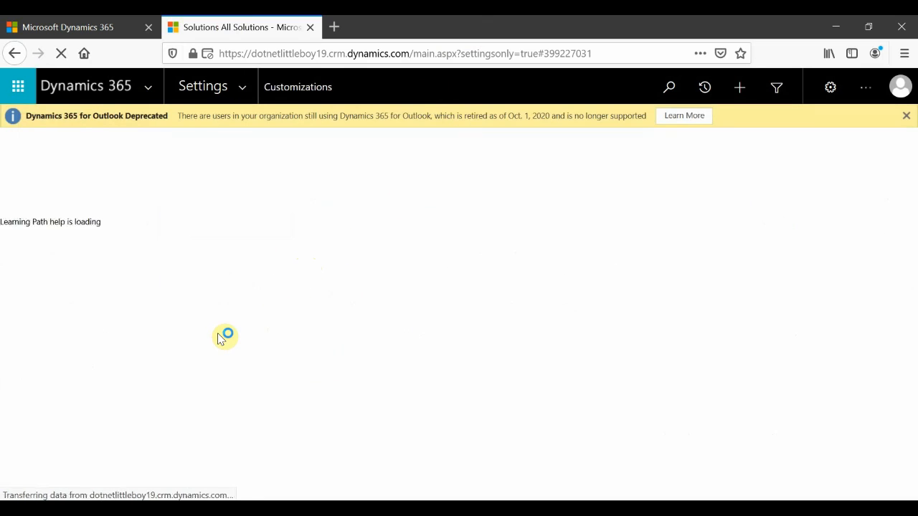
click(133, 196)
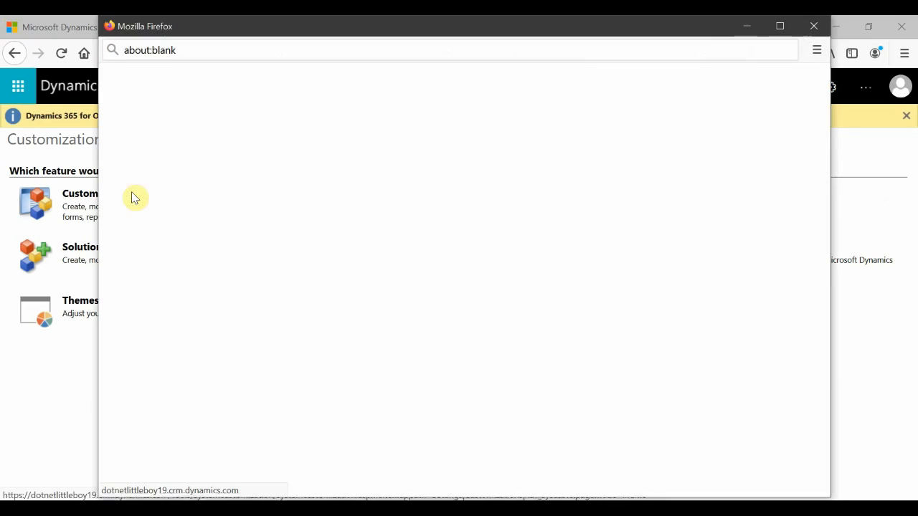
click(780, 27)
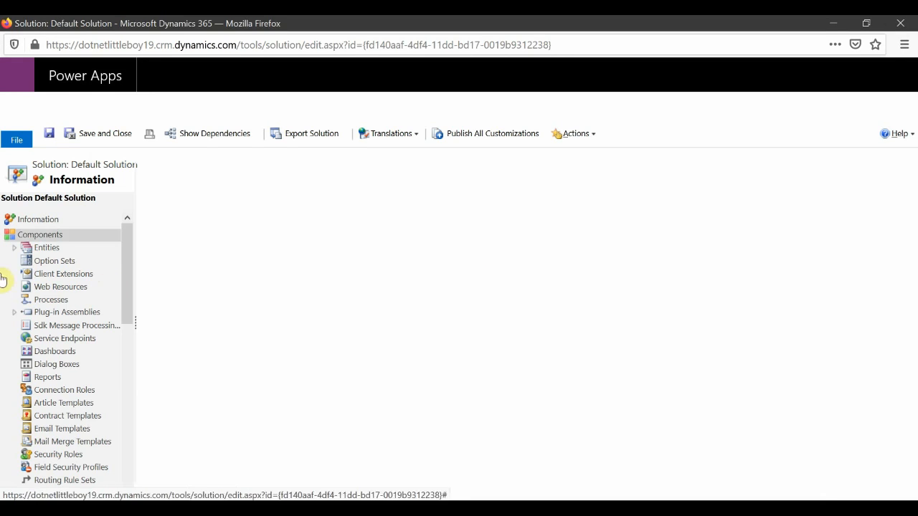
Open the Account entity's fields in the Default Solution and select the GST NO field dnlb_gstno.
click(17, 248)
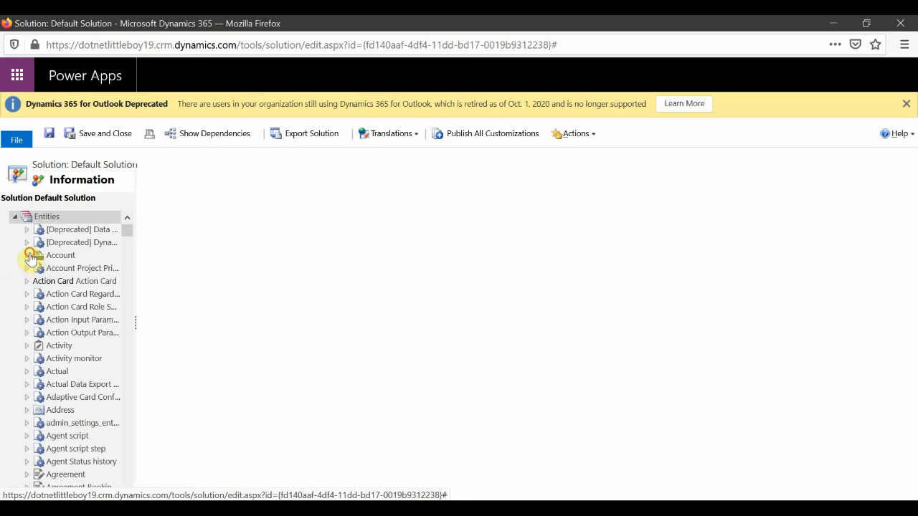
click(27, 255)
click(78, 328)
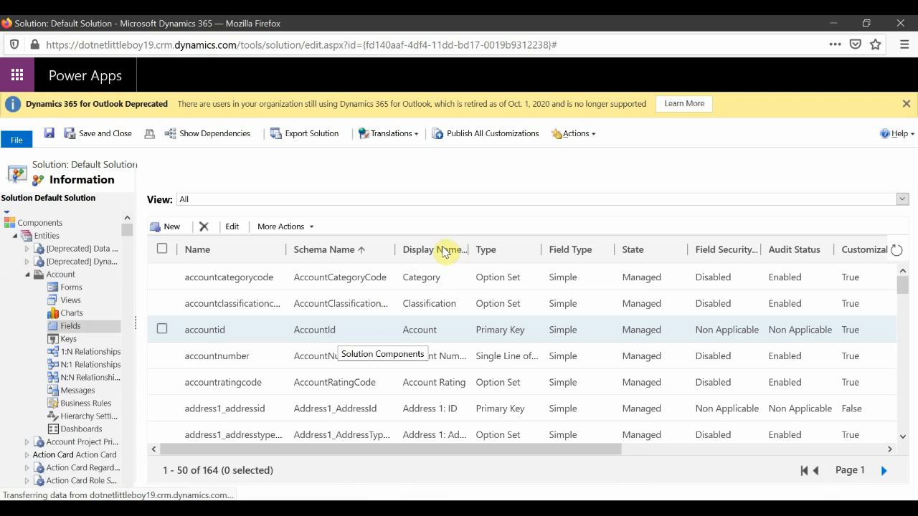
scroll(427, 344, down, 10)
scroll(433, 375, down, 3)
click(884, 471)
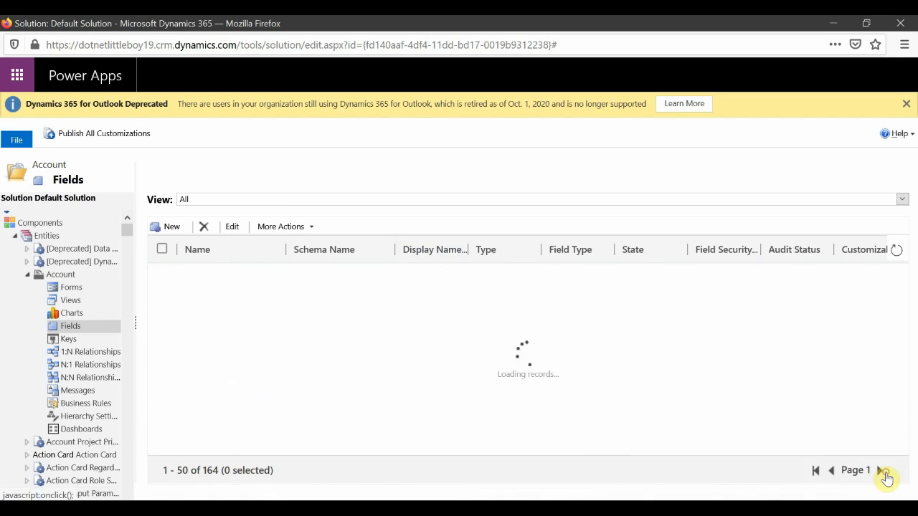
scroll(437, 373, down, 15)
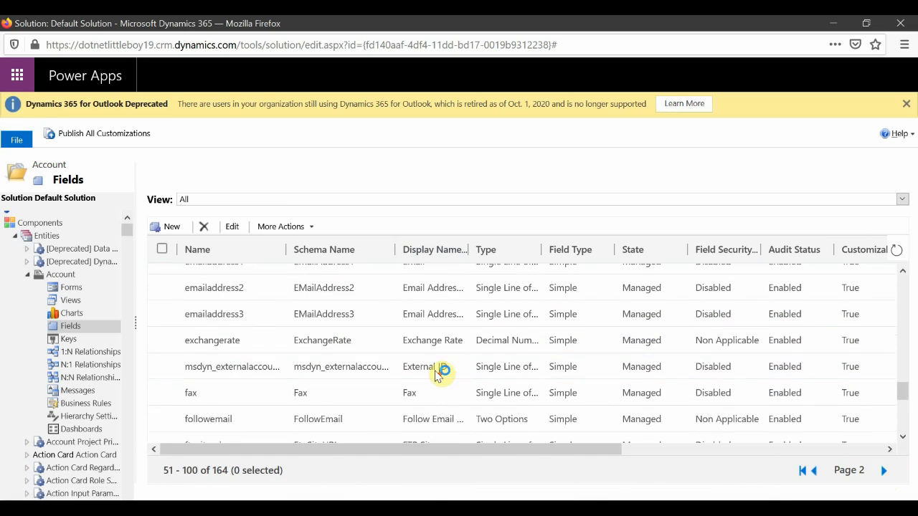
scroll(439, 374, down, 5)
scroll(434, 362, up, 2)
click(404, 347)
double_click(199, 351)
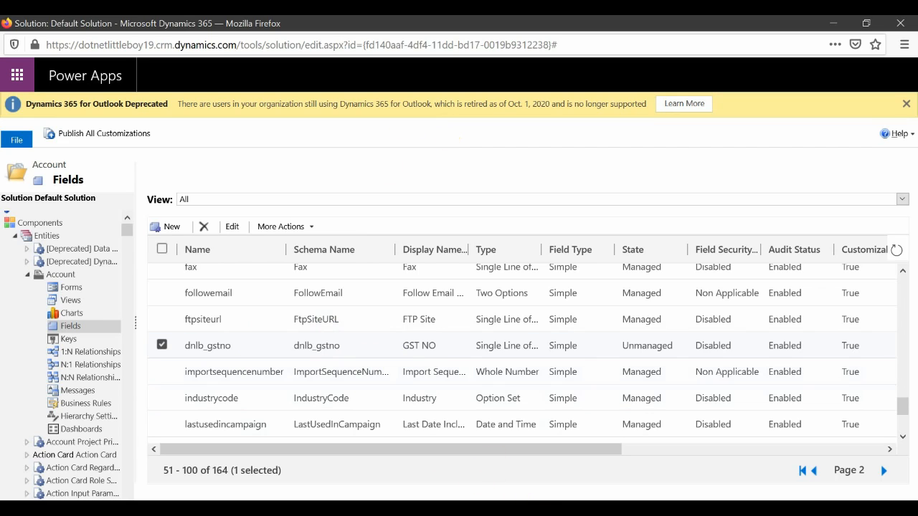
mouse_move(545, 509)
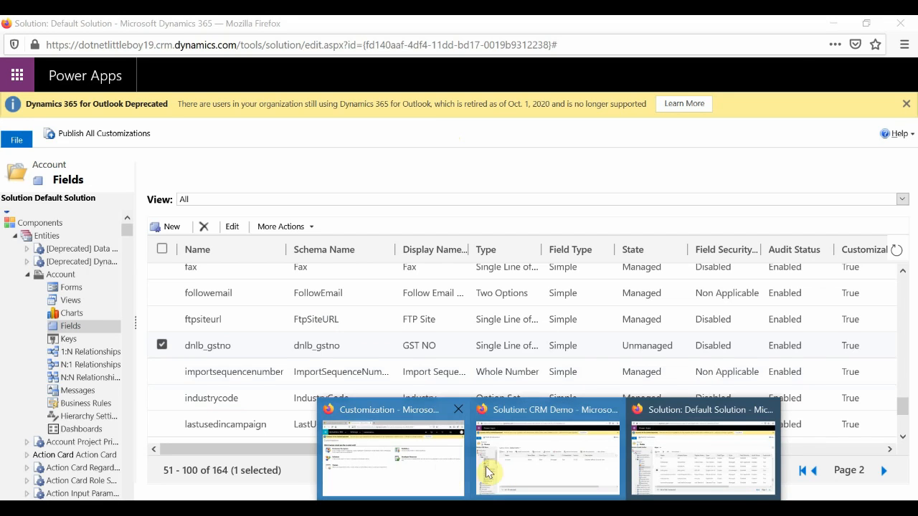
click(428, 474)
click(109, 249)
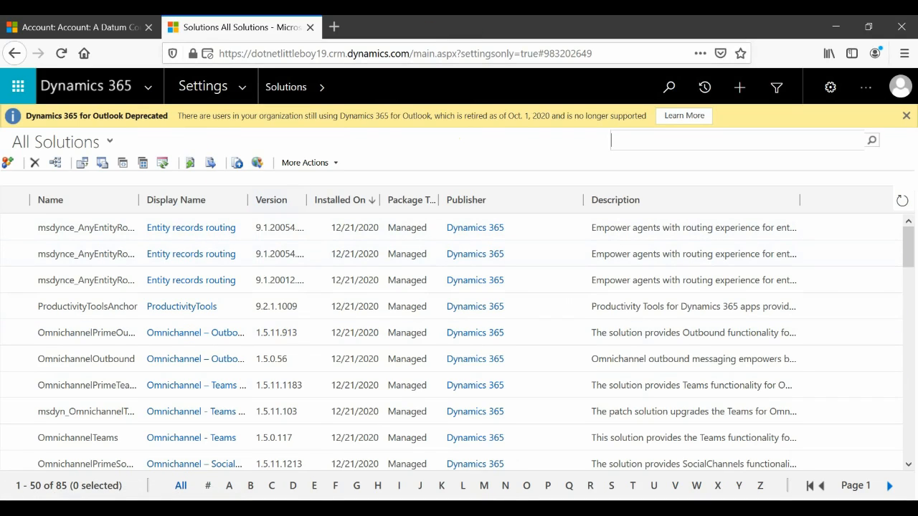
mouse_move(537, 496)
click(666, 462)
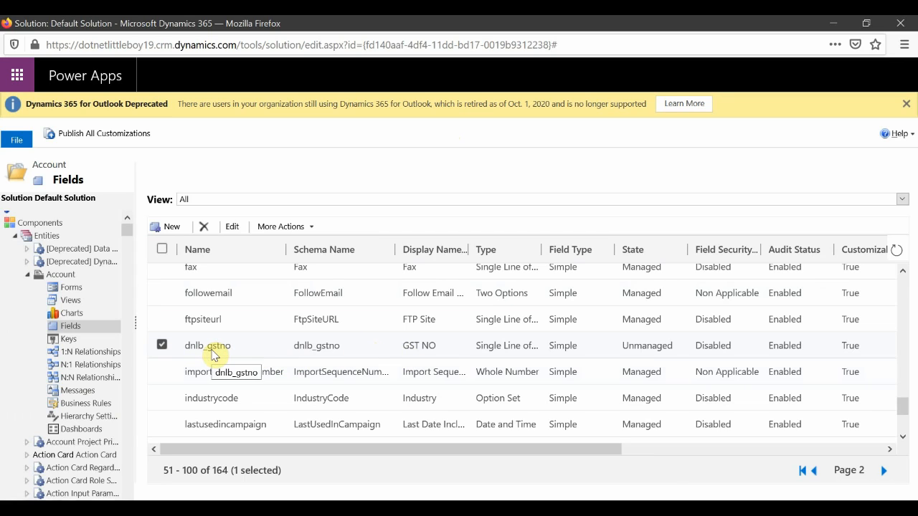
Show the GST NO field's dependencies and open the dependent Account form from them.
click(290, 226)
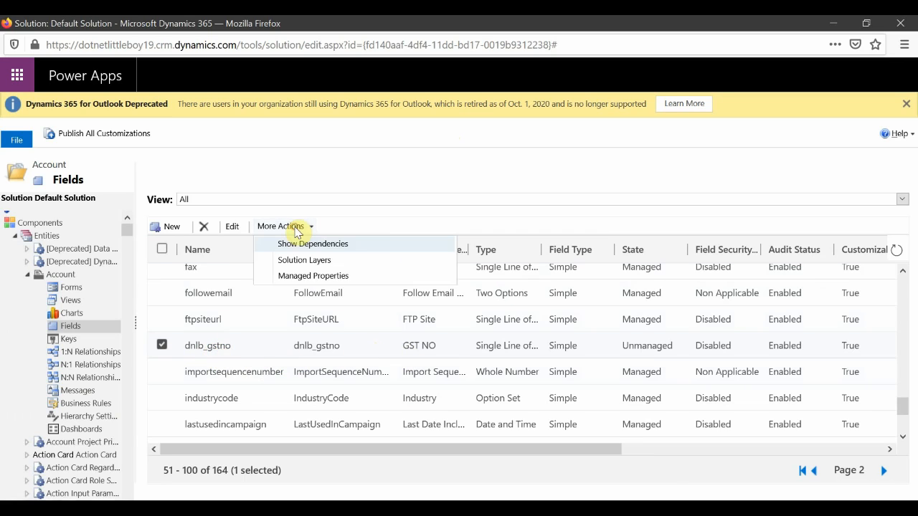
click(306, 245)
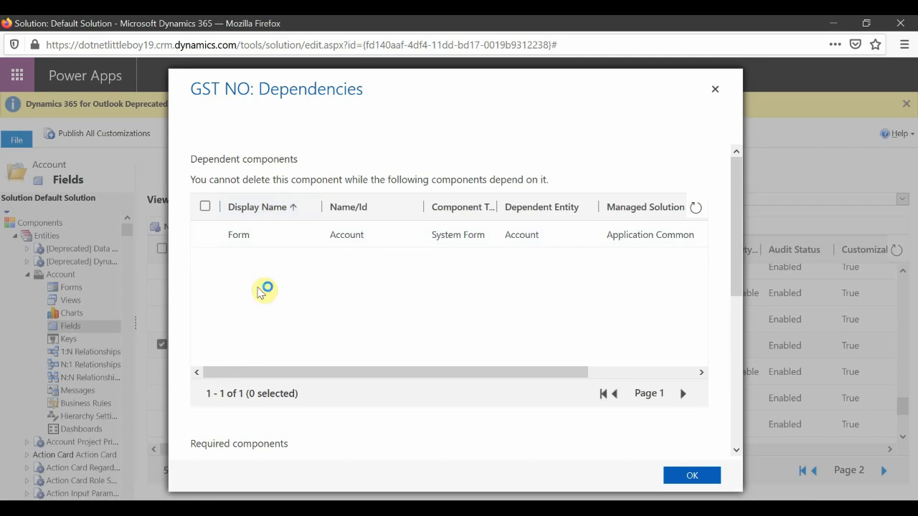
double_click(435, 240)
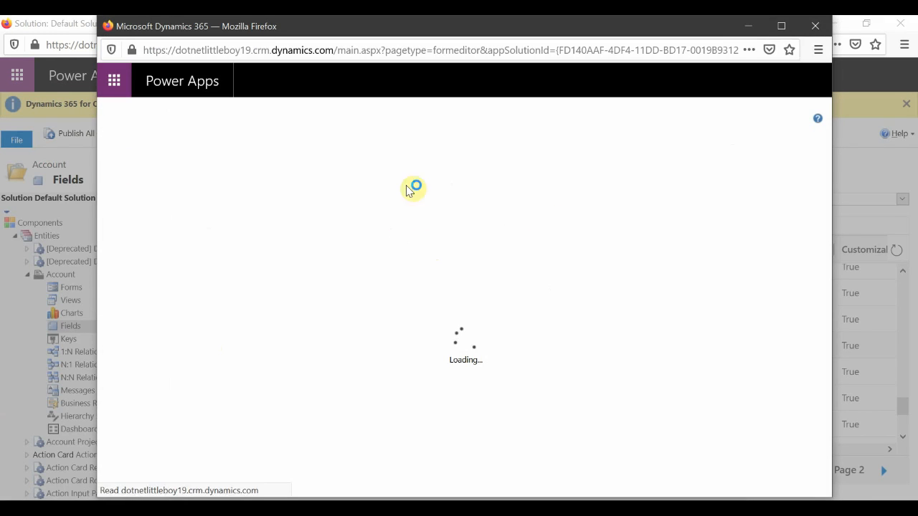
Remove the GST NO field from the Account form, then save and publish the form.
click(781, 25)
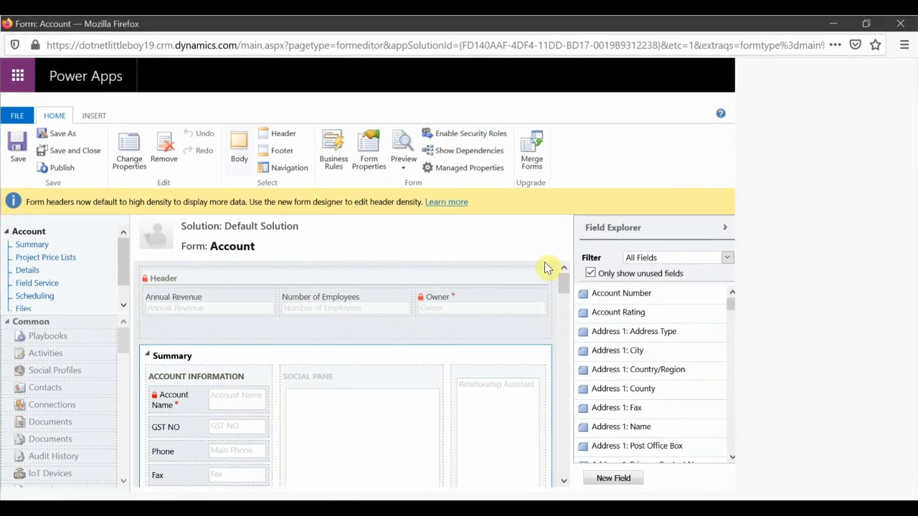
scroll(215, 358, down, 3)
scroll(187, 358, up, 2)
click(196, 358)
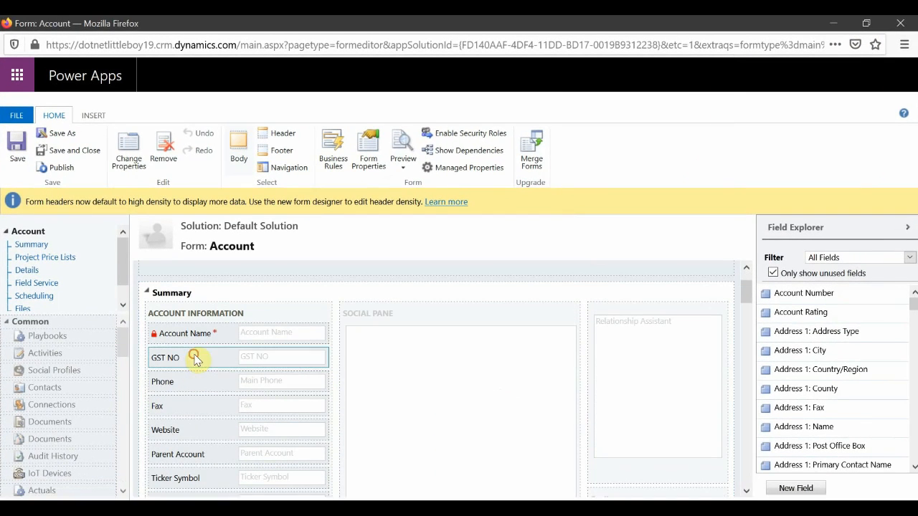
click(164, 152)
click(17, 151)
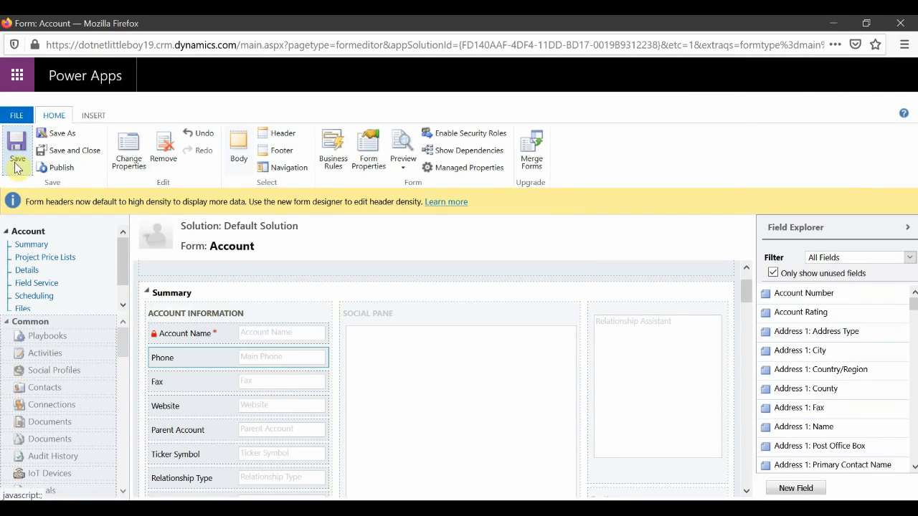
click(62, 169)
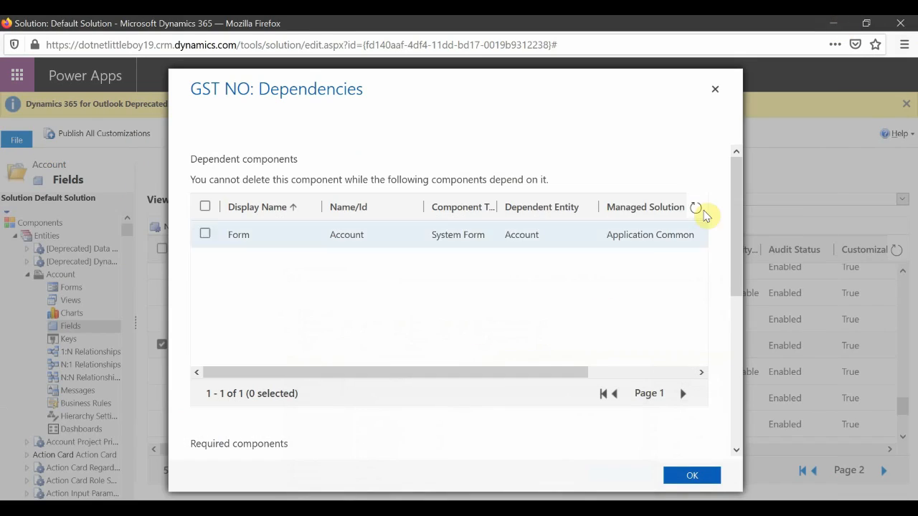
Recheck the GST NO field's dependencies, then delete the GST NO field from the Account entity.
click(696, 208)
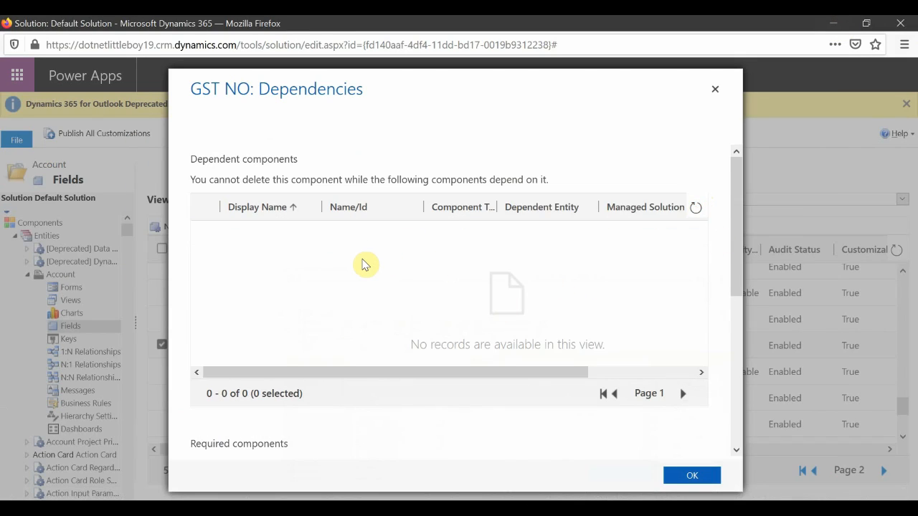
click(715, 89)
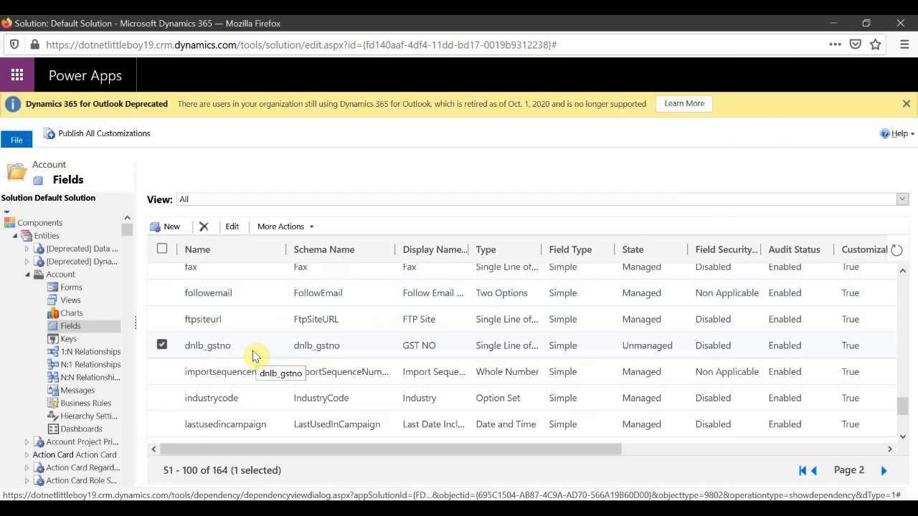
click(205, 228)
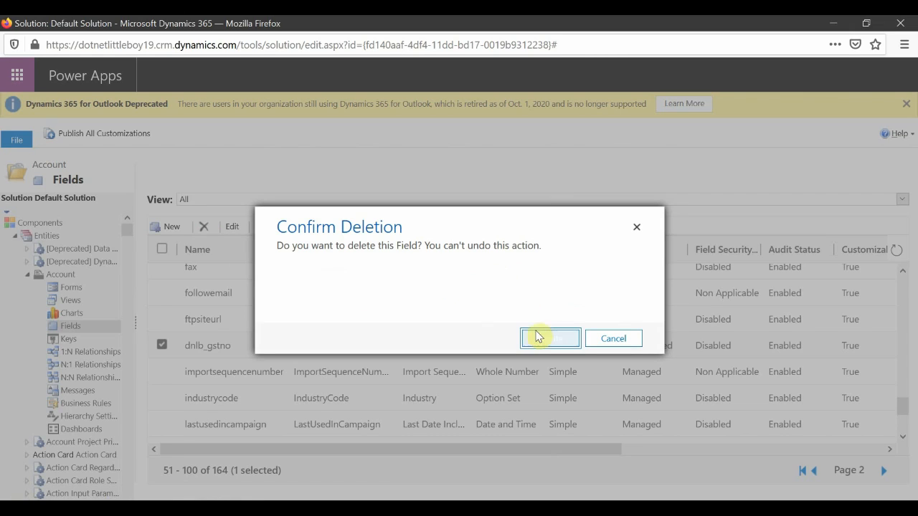
click(550, 341)
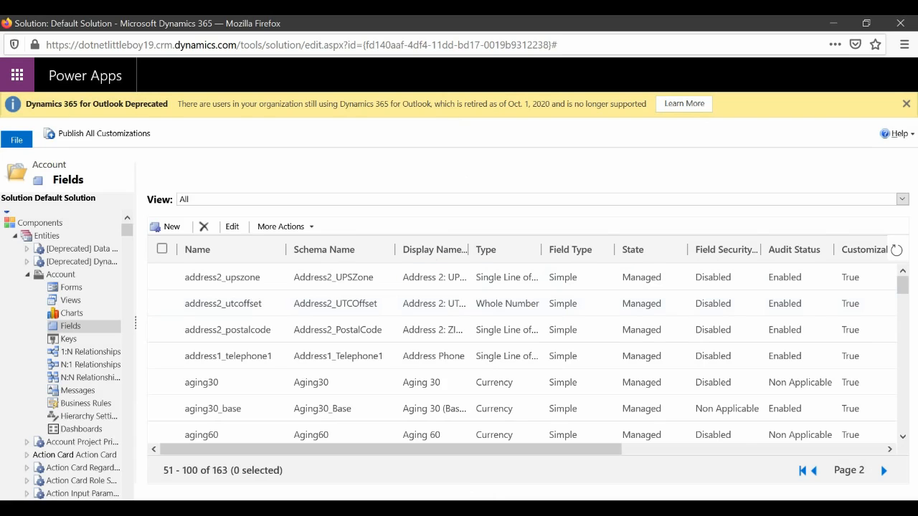
Return to the A Datum Corporation account record to check its form.
click(343, 462)
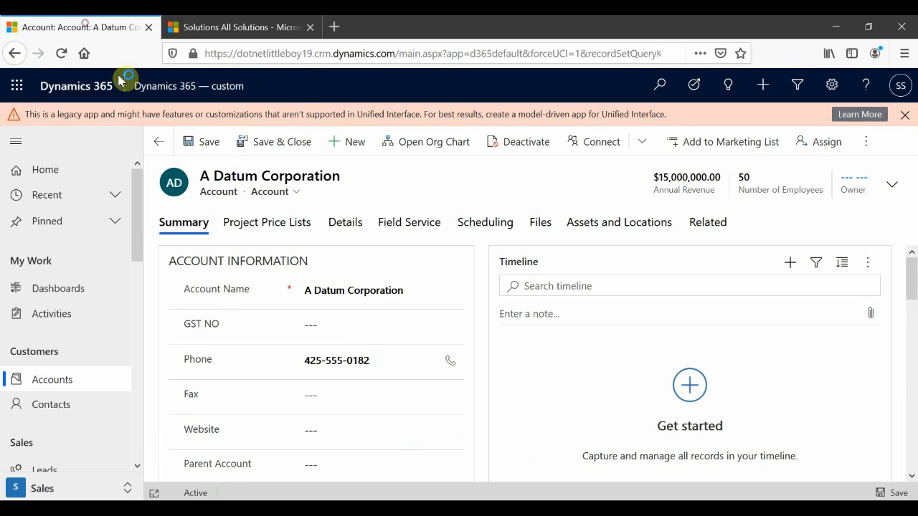